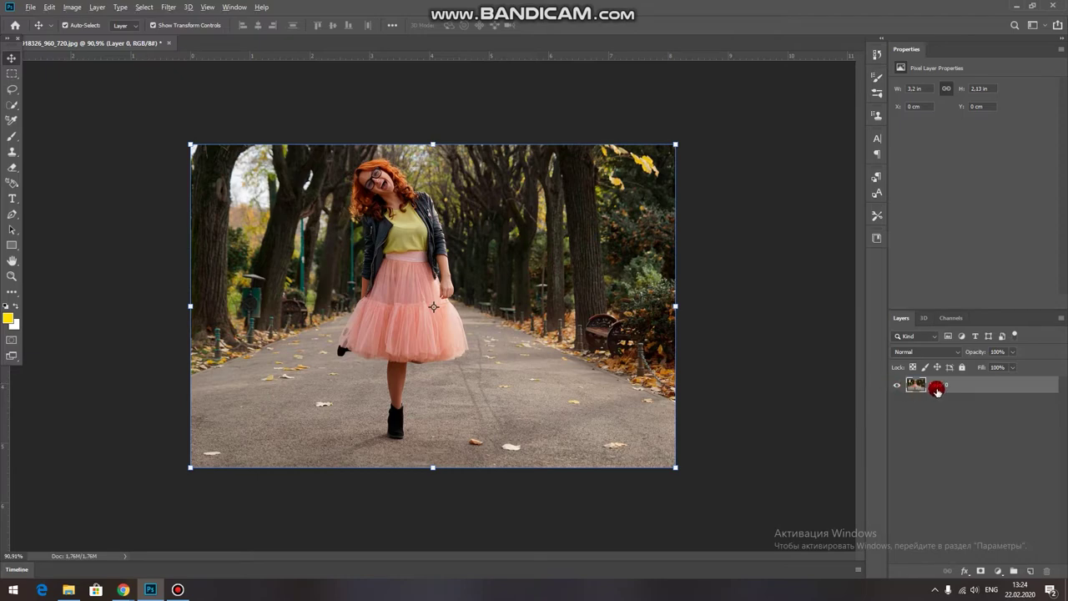
Duplicate the park photo layer to create a Layer 0 copy.
mouse_move(941, 388)
mouse_down()
mouse_move(945, 408)
mouse_move(940, 401)
mouse_up()
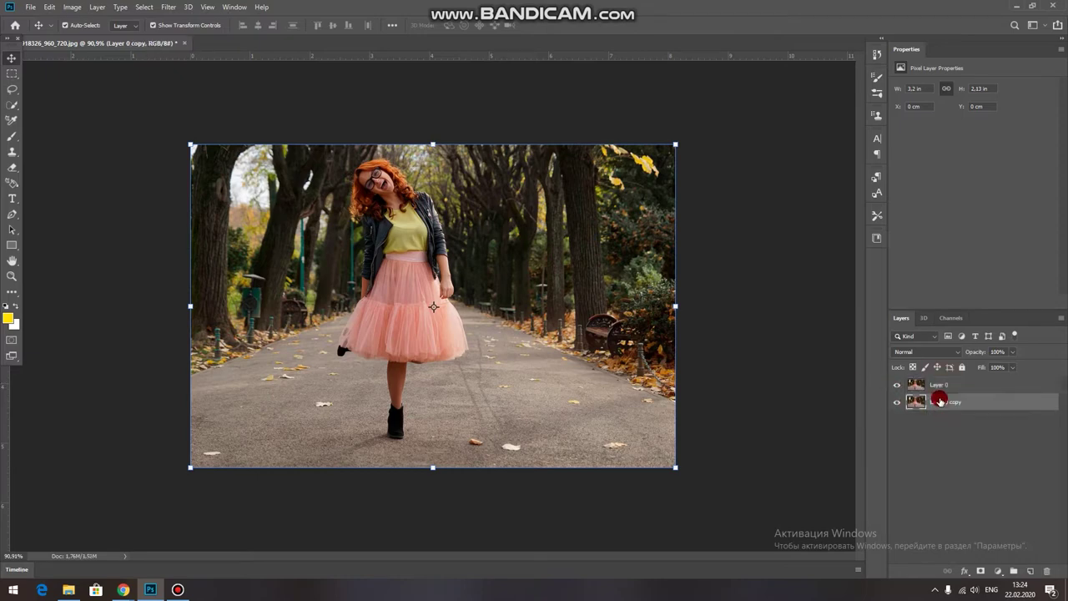
Hide Layer 0 copy and make the original Layer 0 the active layer again.
click(898, 403)
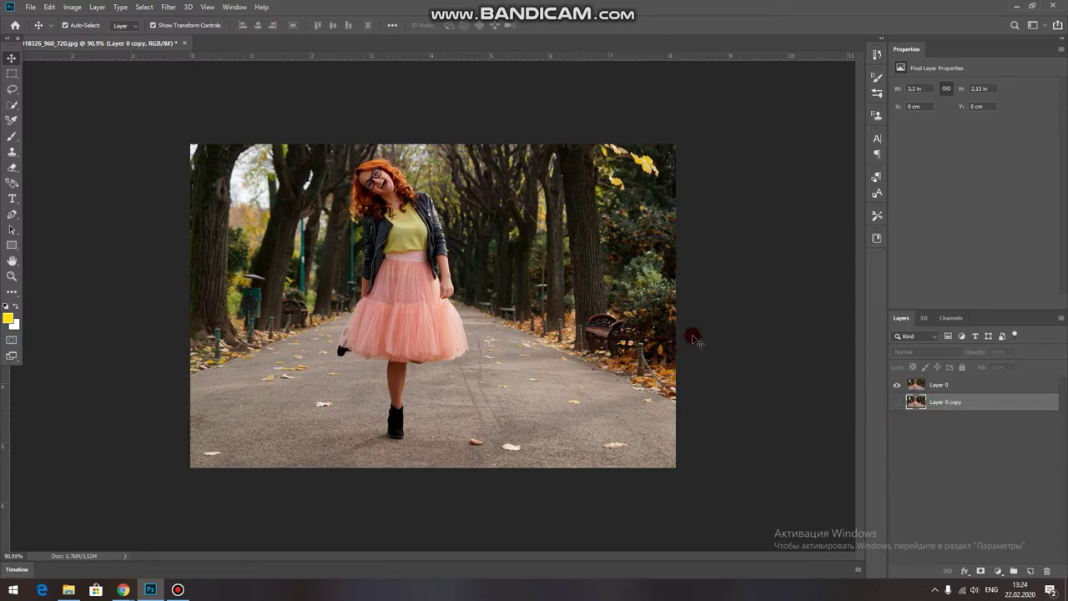
click(954, 389)
click(12, 106)
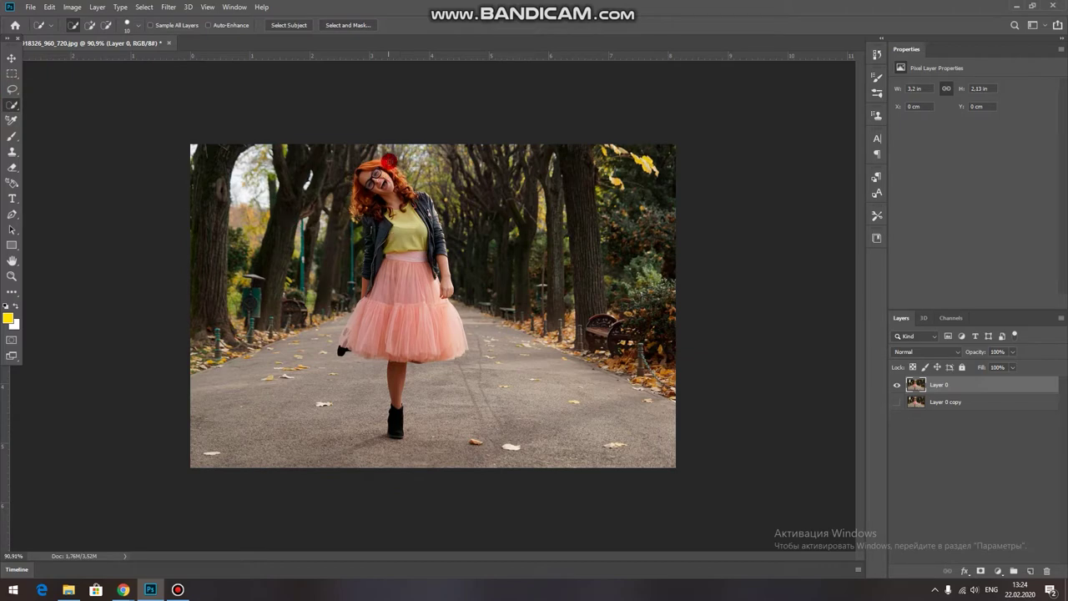
Quick-select the girl by brushing over her pink skirt, legs and boots.
scroll(389, 160, up, 3)
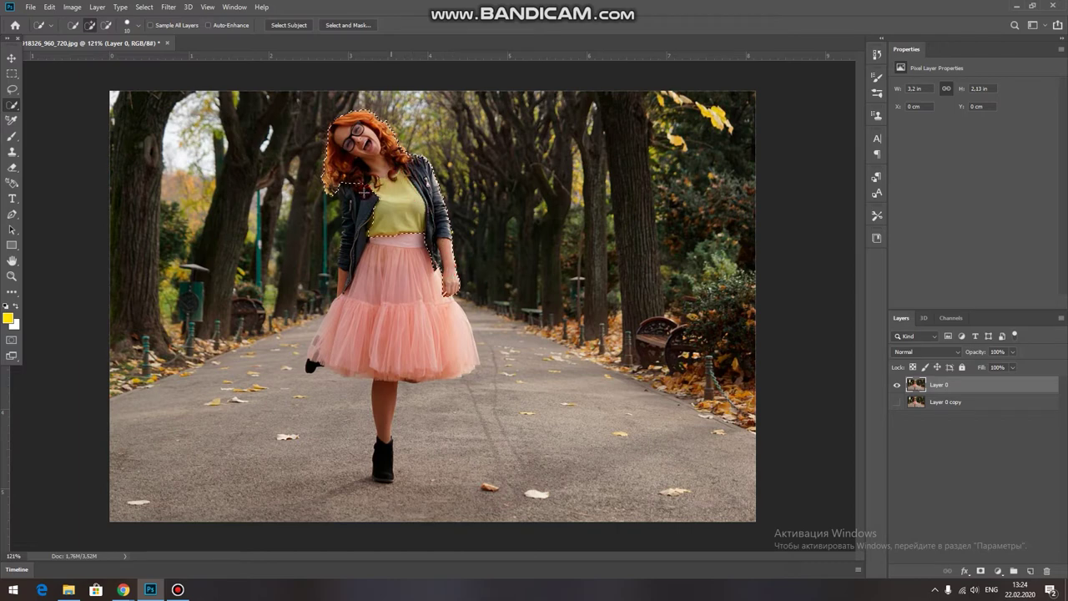
drag(356, 295, 405, 249)
drag(433, 306, 447, 314)
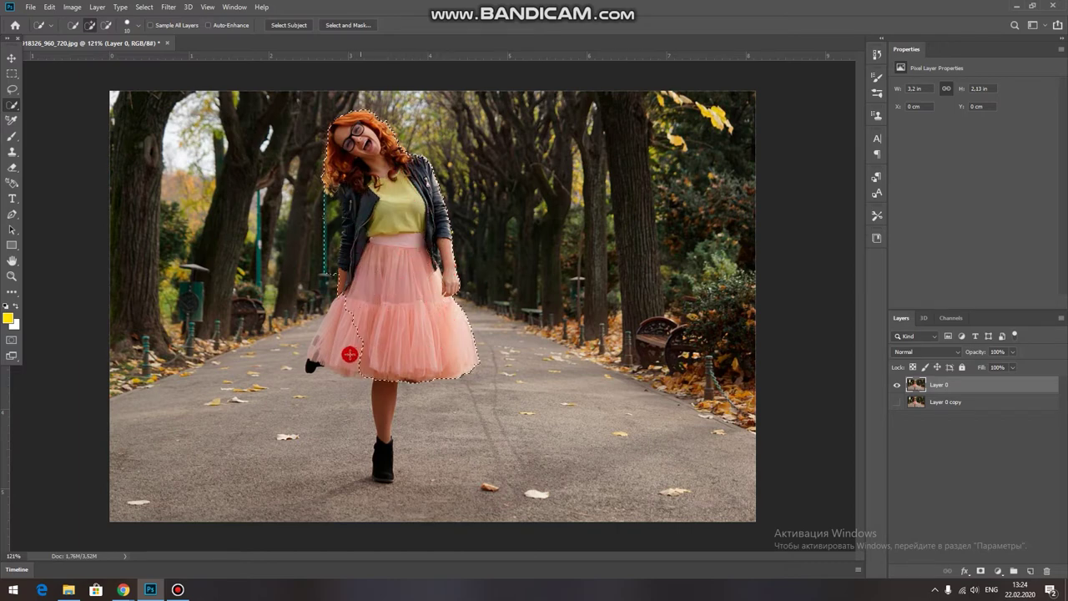
drag(312, 365, 315, 353)
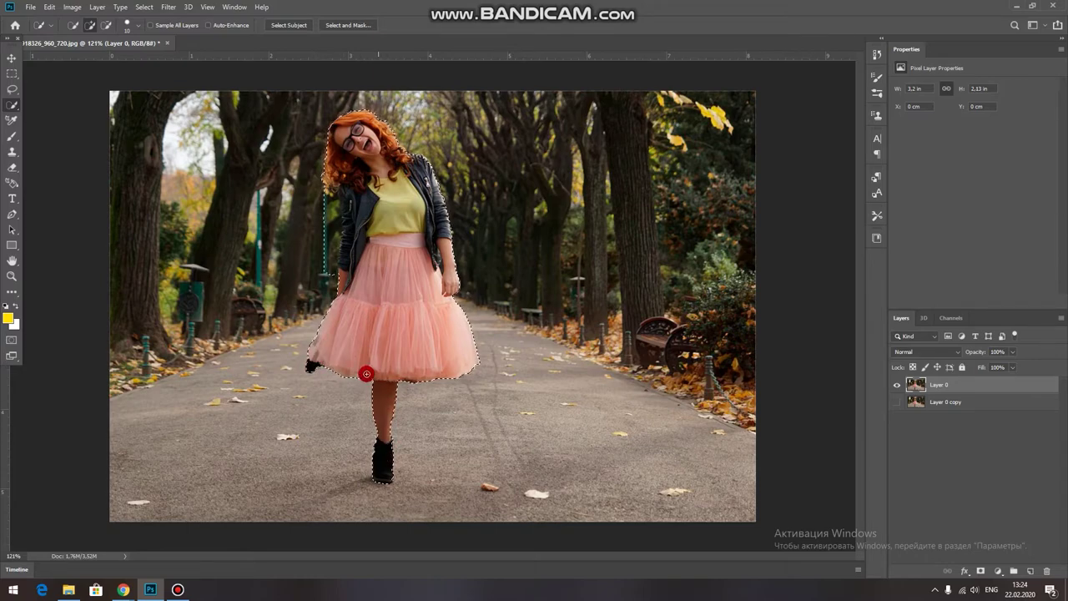
scroll(320, 175, up, 3)
scroll(320, 175, up, 1)
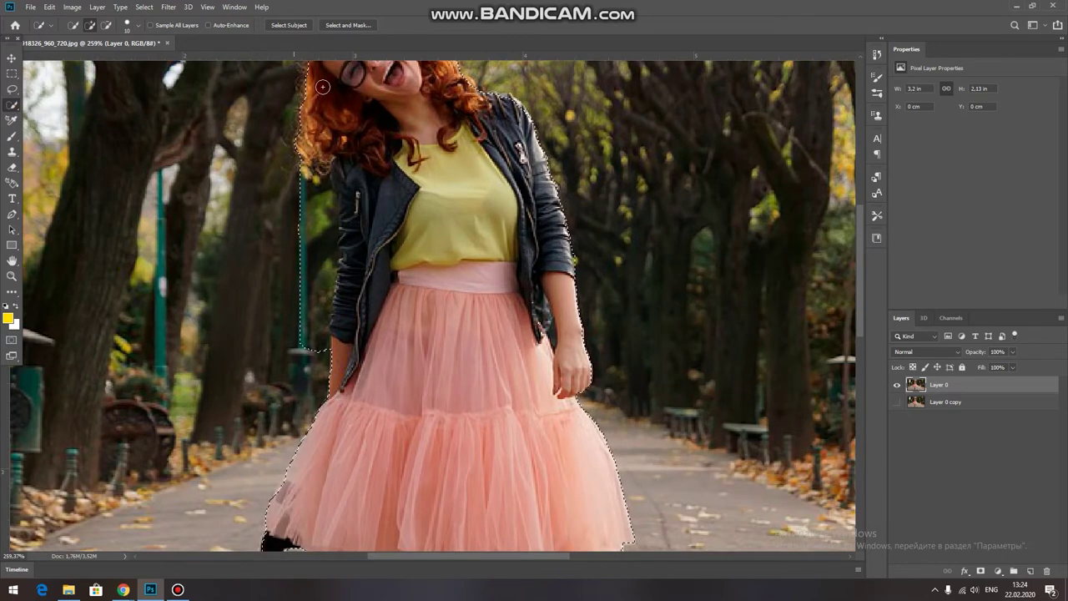
click(23, 113)
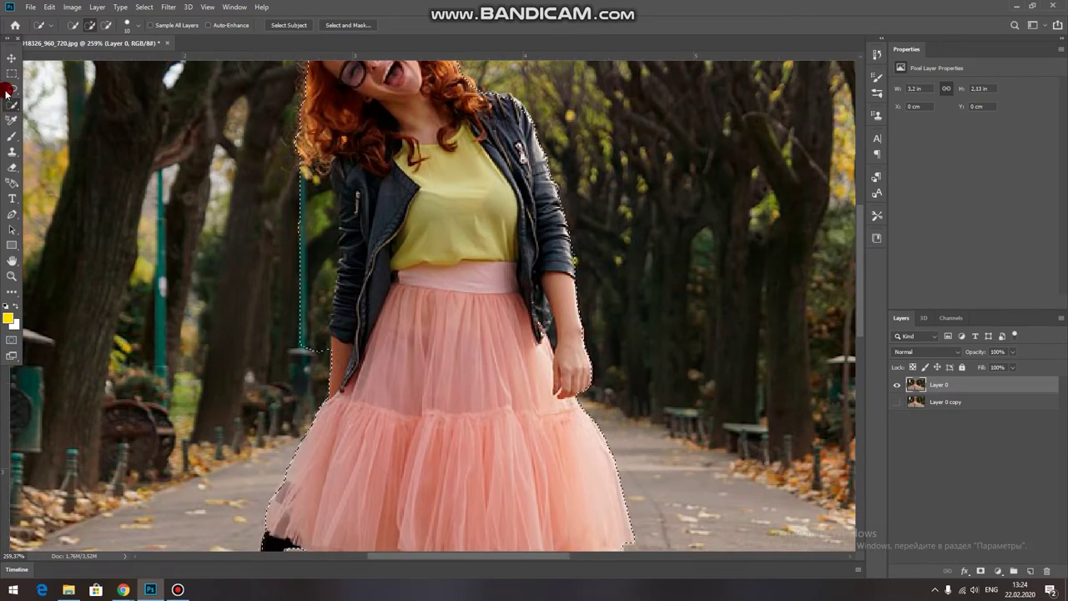
click(11, 88)
scroll(328, 159, up, 2)
Subtract the lamp pole strip beside the girl from the selection with the Lasso.
click(12, 88)
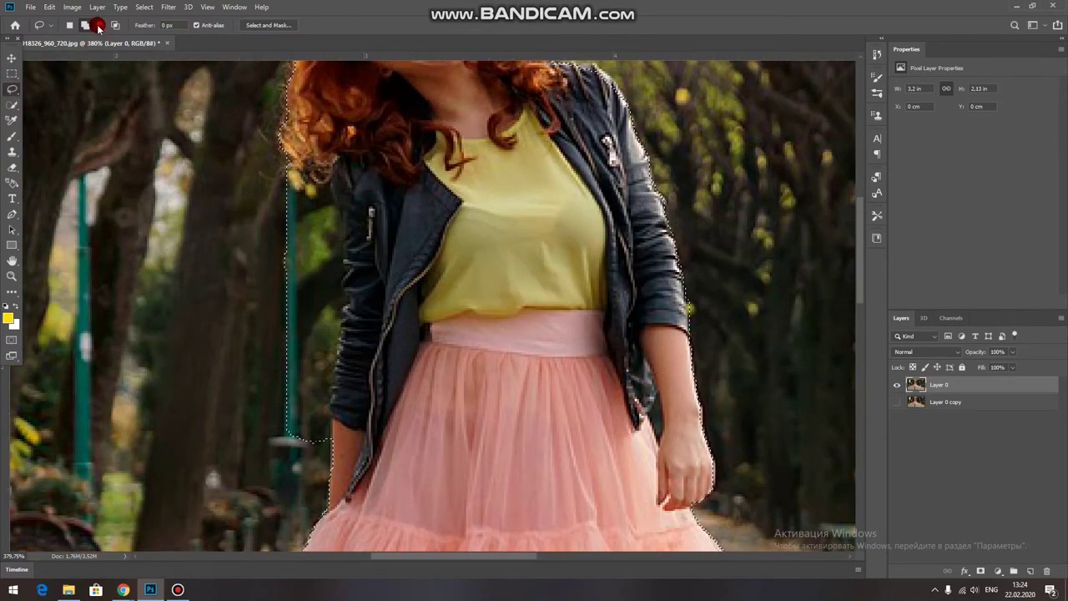
click(277, 156)
drag(278, 156, 297, 175)
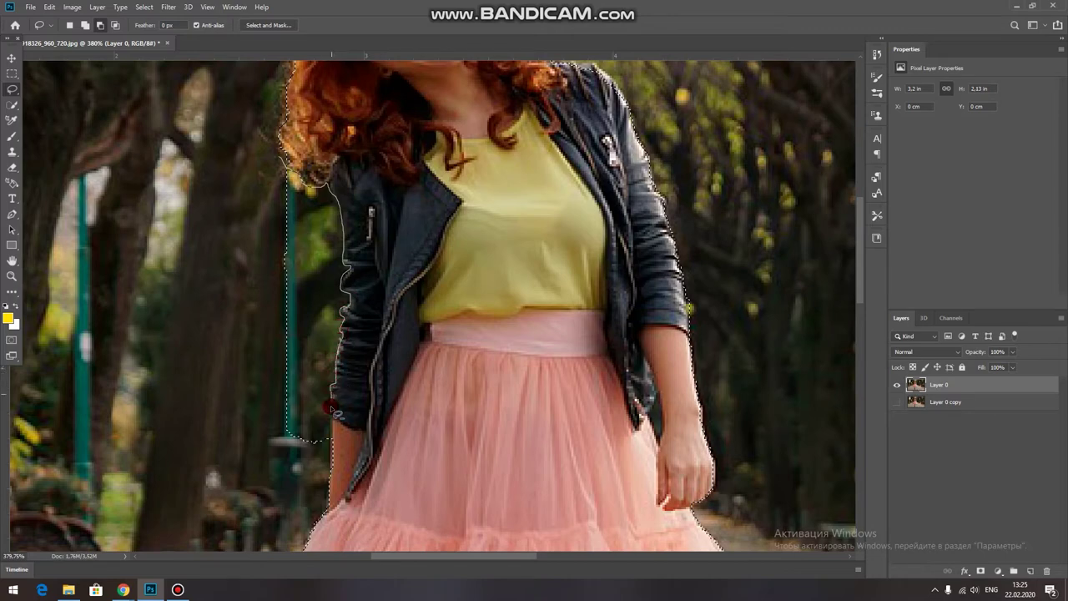
drag(321, 457, 279, 275)
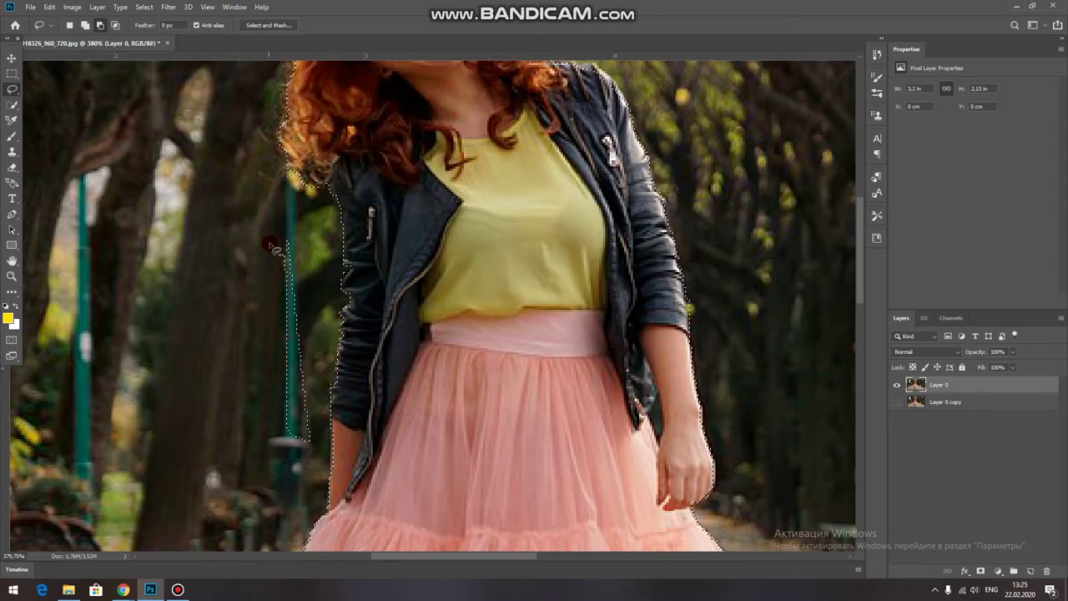
drag(283, 219, 317, 312)
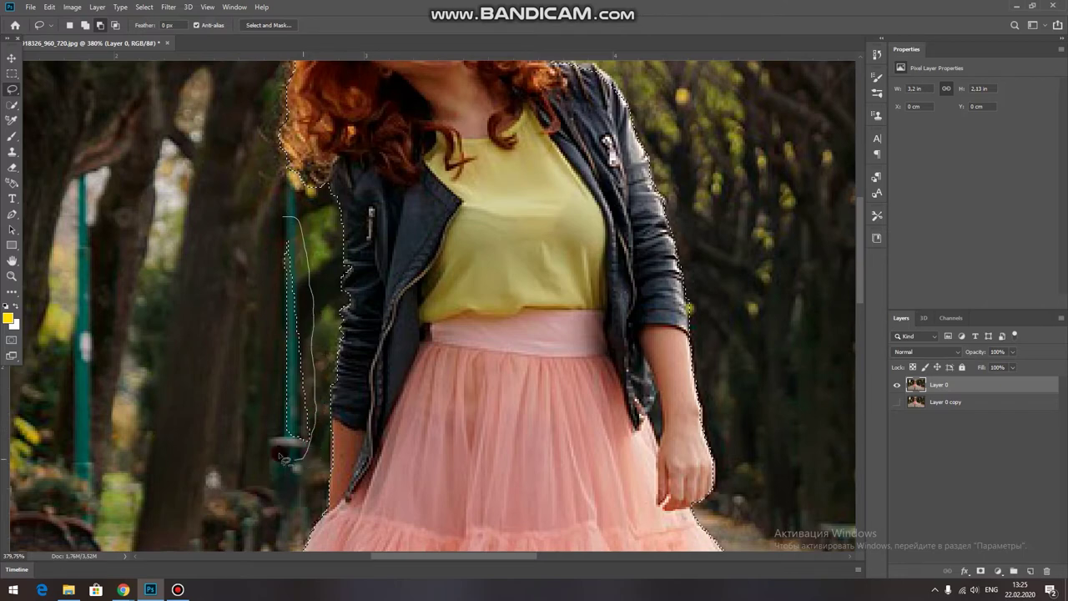
drag(292, 225, 286, 221)
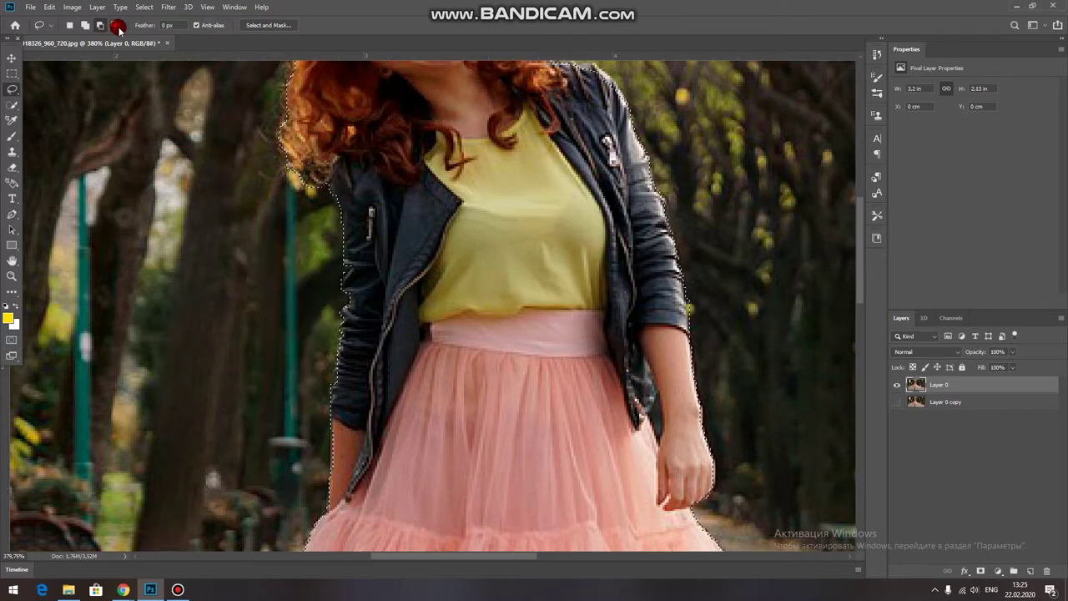
click(93, 26)
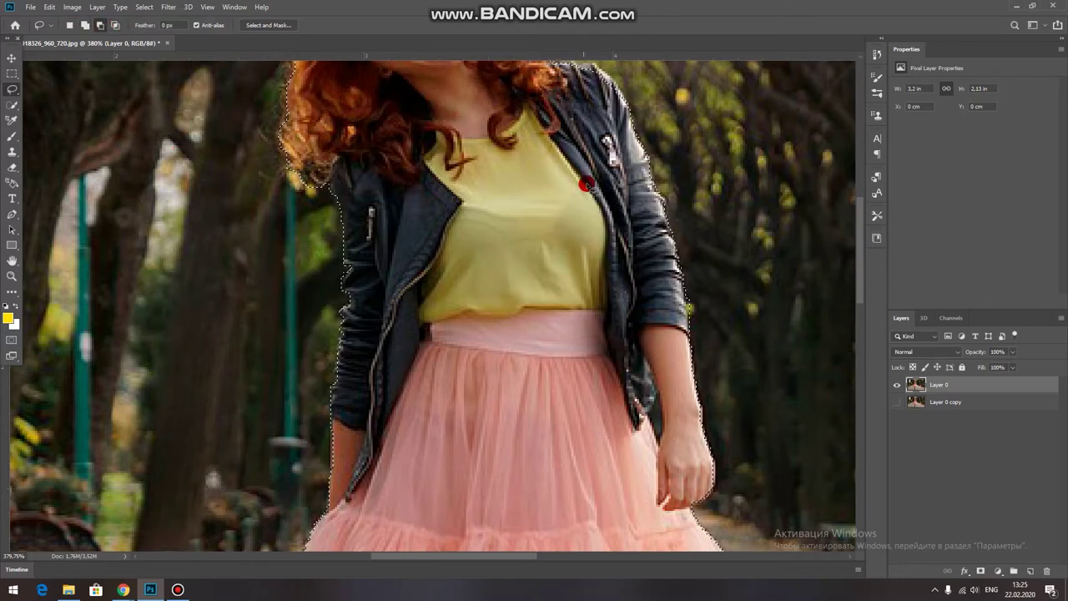
scroll(579, 191, down, 3)
scroll(626, 97, up, 2)
scroll(619, 129, up, 2)
scroll(600, 158, up, 2)
Add the missed jacket edge to the selection with the Lasso.
click(81, 26)
drag(455, 241, 532, 242)
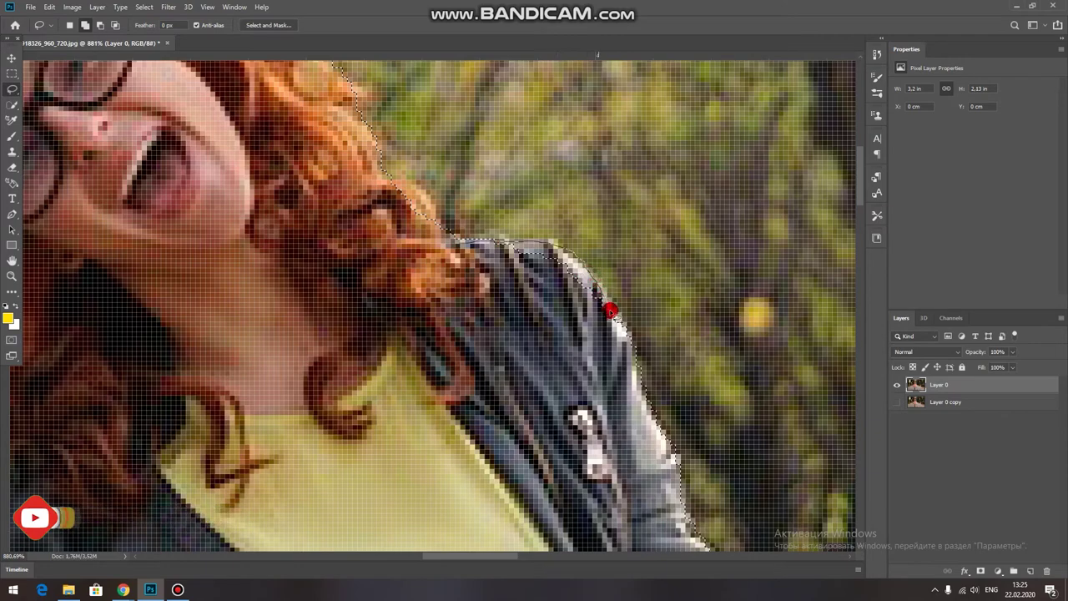
drag(575, 255, 586, 277)
scroll(601, 292, down, 2)
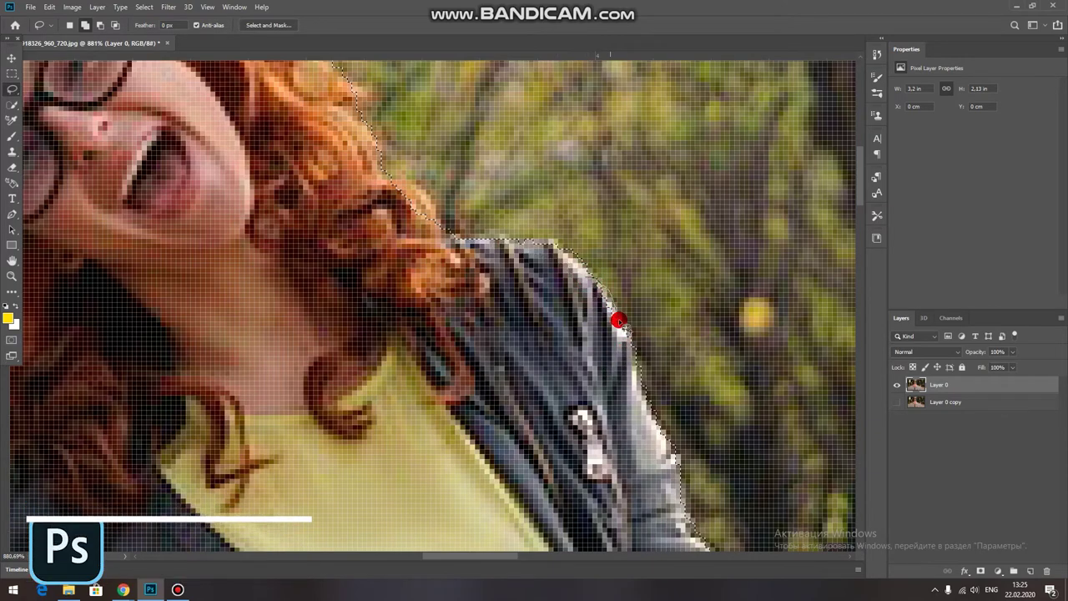
scroll(395, 242, down, 1)
scroll(310, 182, down, 1)
scroll(310, 181, up, 2)
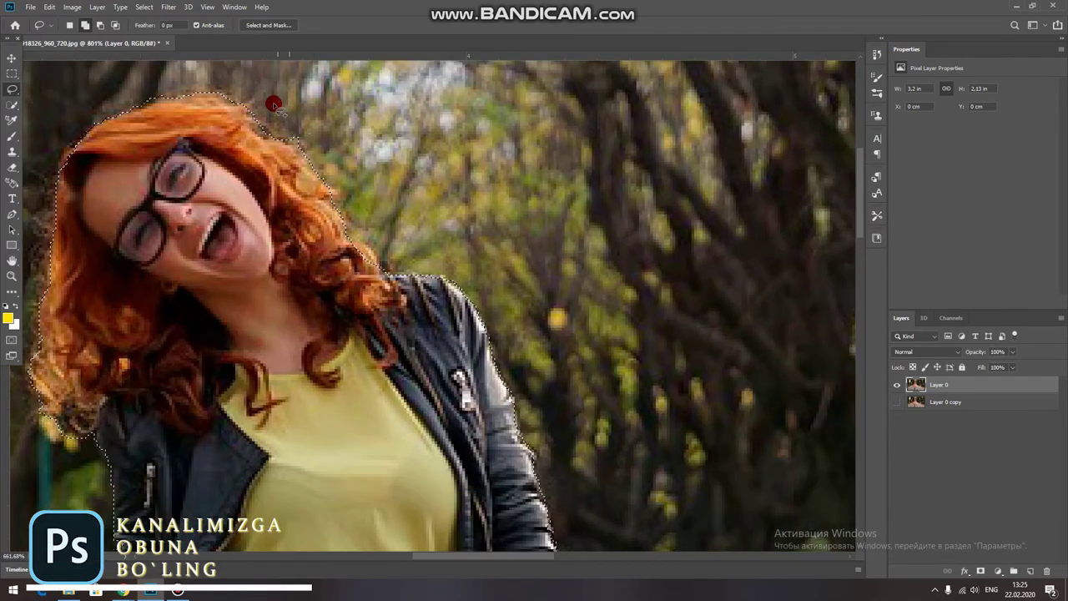
scroll(272, 100, up, 2)
Add the missed hair edge to the girl's selection.
click(291, 144)
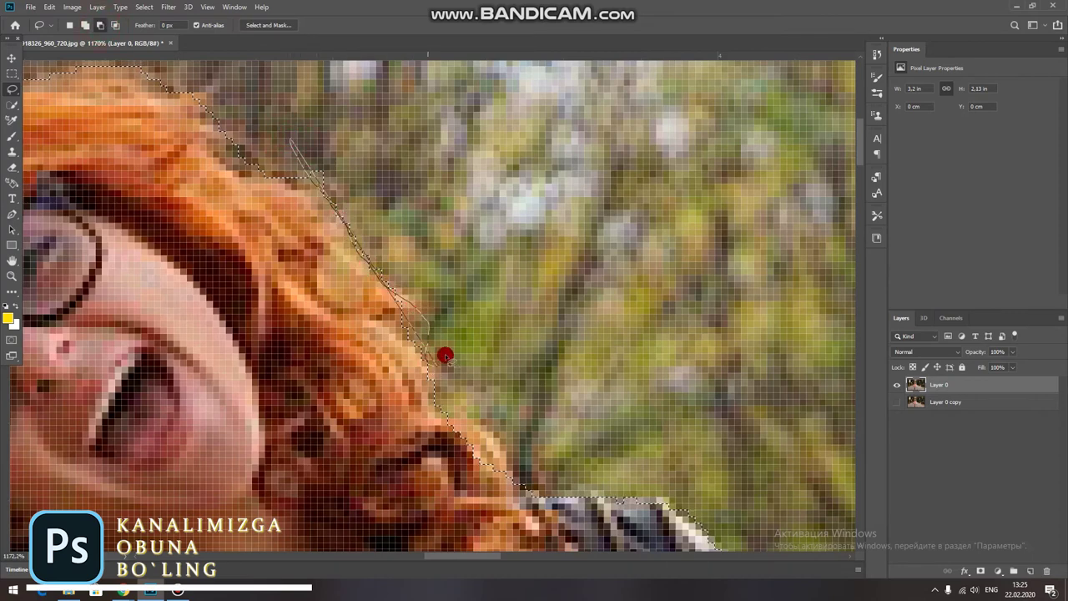
drag(427, 333, 310, 173)
scroll(334, 142, down, 2)
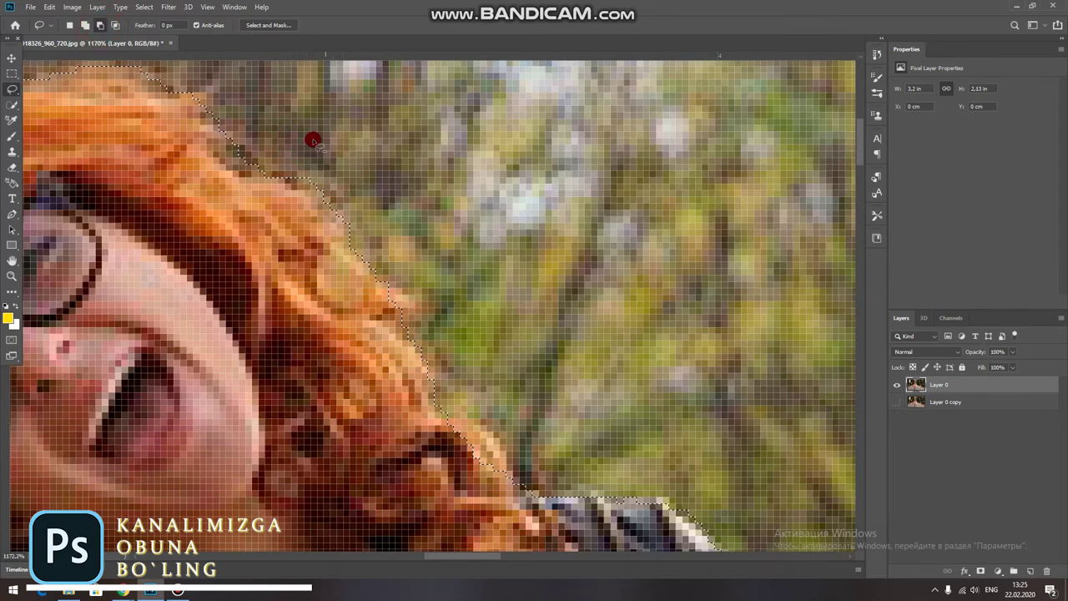
scroll(307, 147, down, 2)
scroll(280, 200, down, 2)
scroll(253, 245, down, 1)
scroll(250, 251, down, 1)
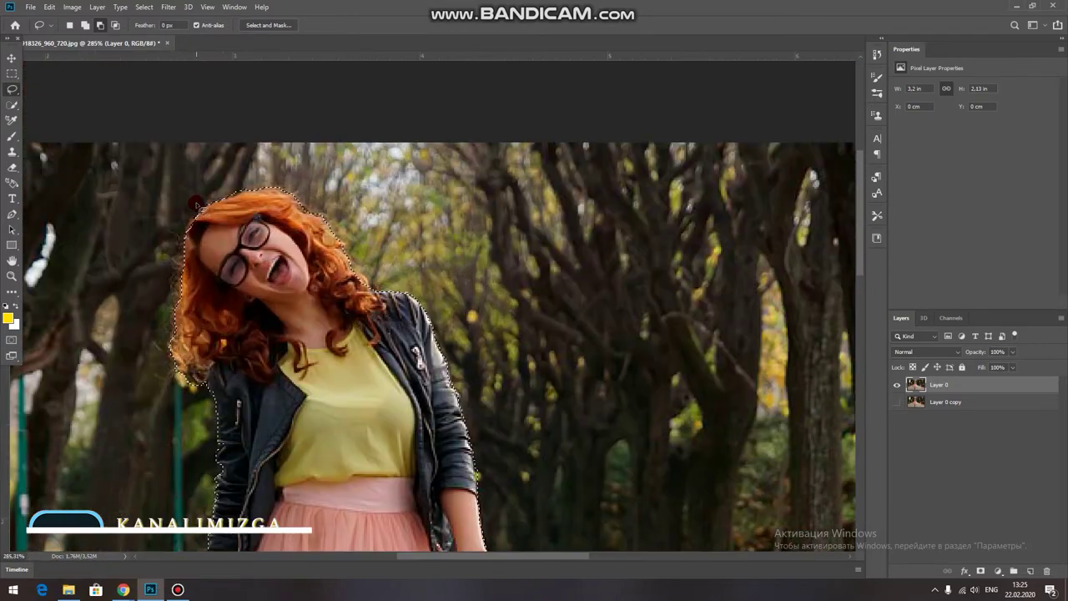
scroll(222, 273, down, 1)
scroll(221, 274, down, 2)
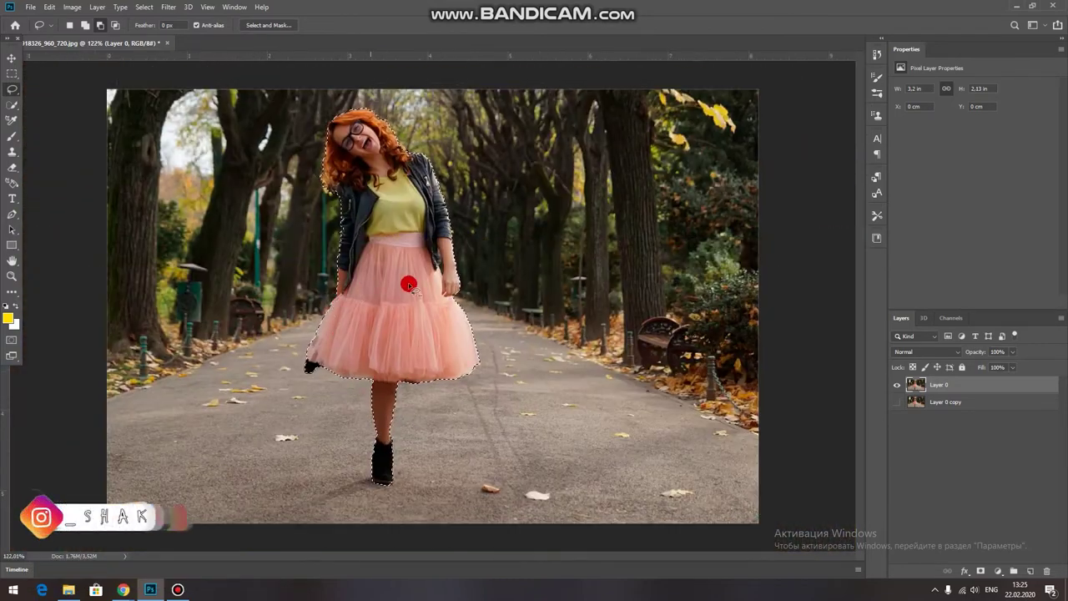
scroll(390, 189, up, 2)
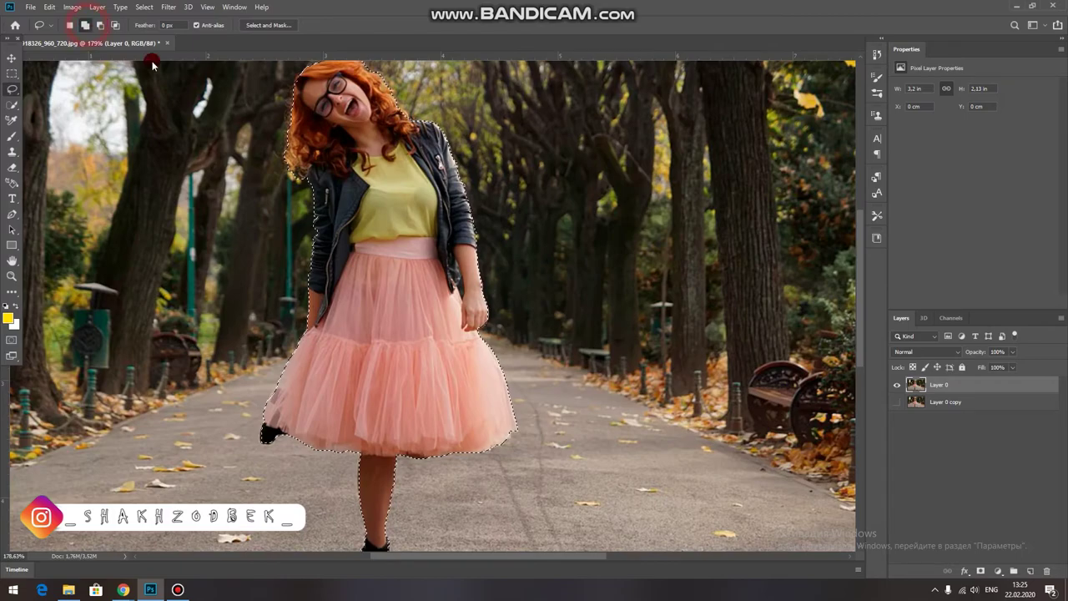
Refine the selection along the top and left edges of the girl's hair.
scroll(288, 125, down, 2)
scroll(331, 79, up, 3)
scroll(332, 80, up, 3)
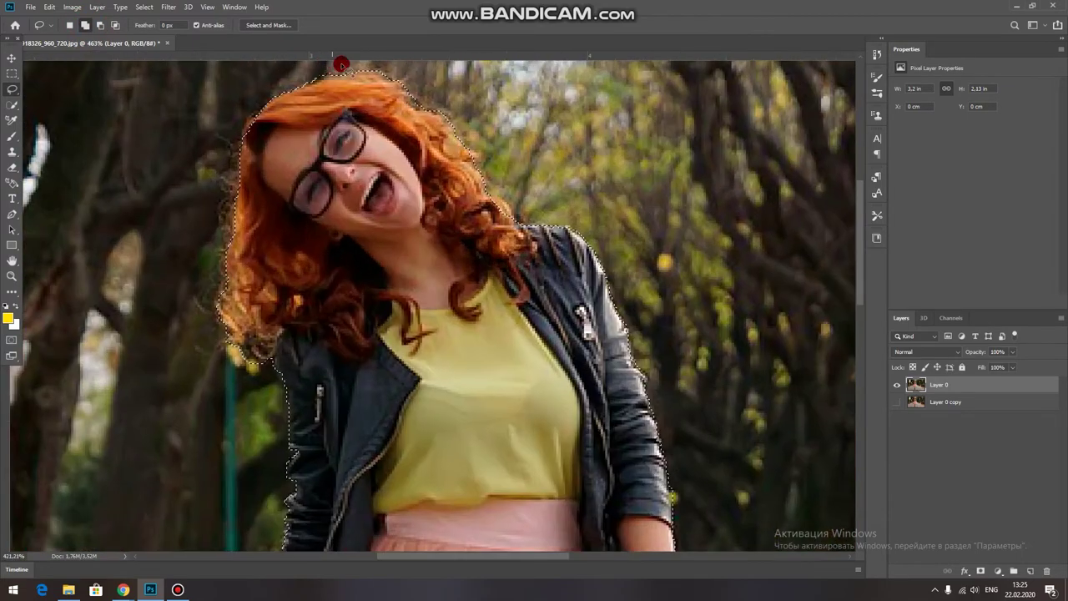
scroll(350, 73, up, 3)
scroll(350, 78, up, 3)
click(355, 67)
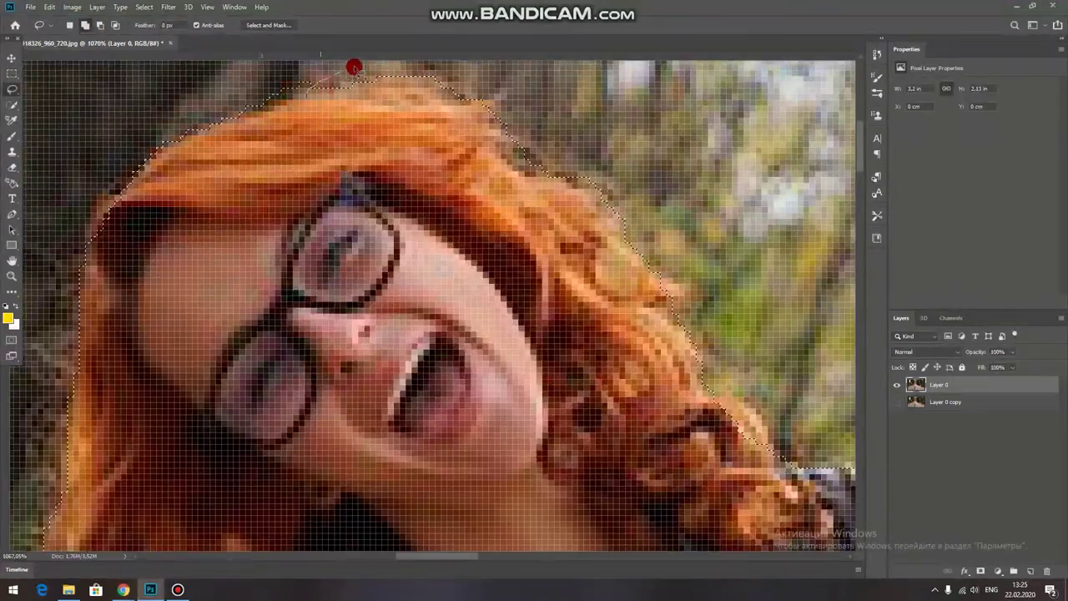
drag(426, 93, 444, 87)
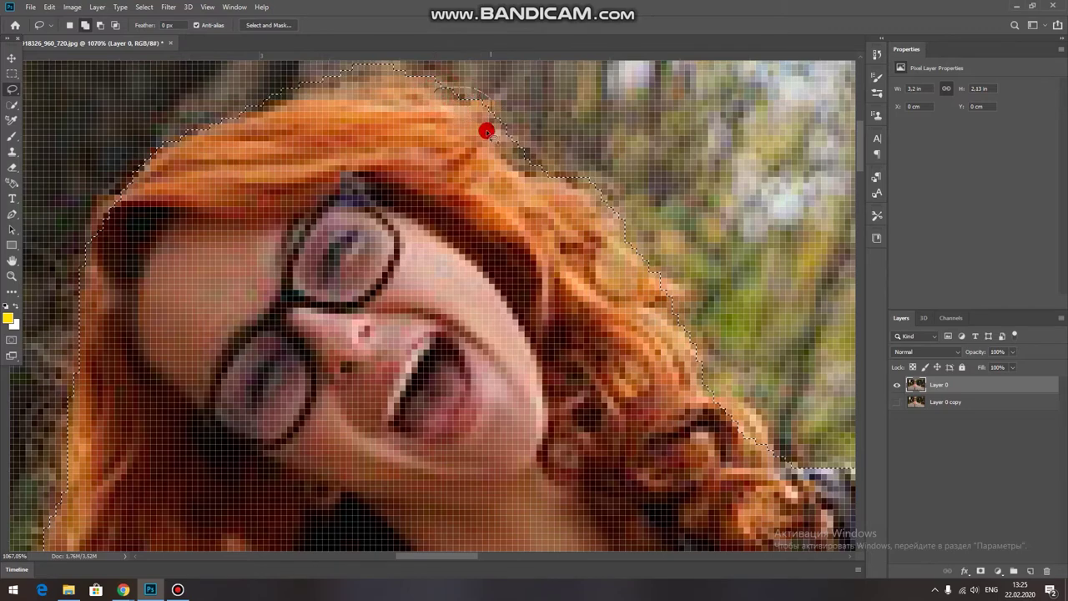
drag(461, 146, 102, 205)
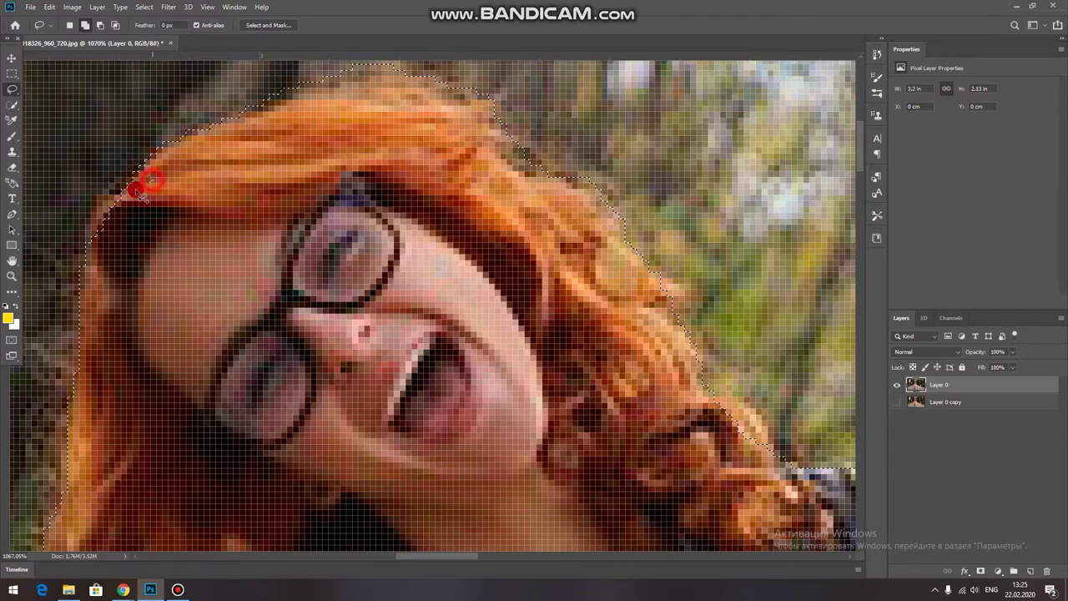
scroll(95, 275, down, 3)
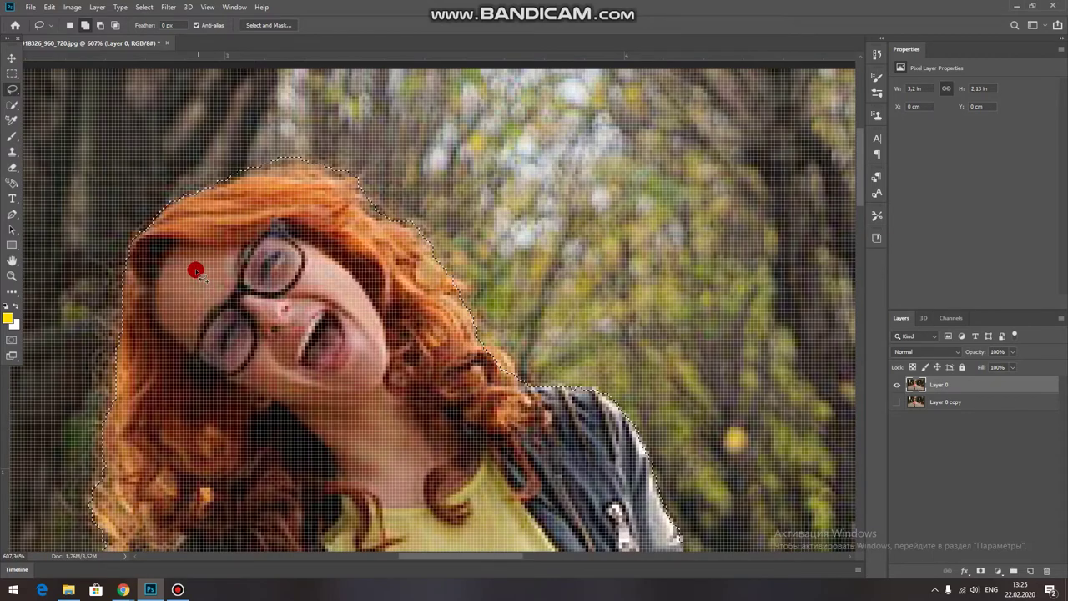
scroll(143, 455, down, 3)
scroll(143, 455, up, 3)
drag(175, 232, 144, 267)
drag(131, 338, 135, 352)
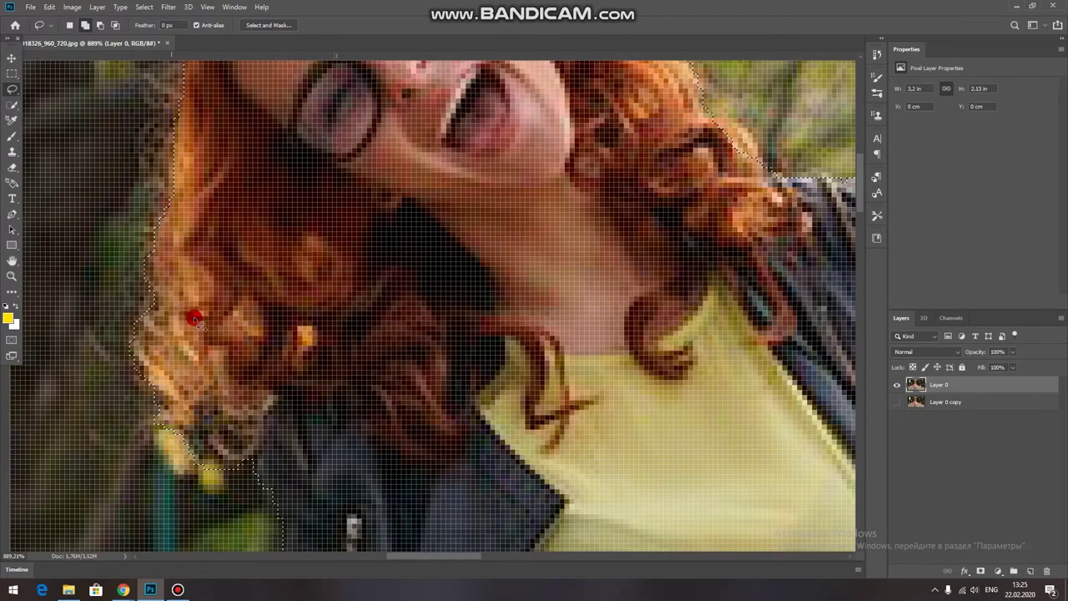
Copy the selected girl onto a new Layer 1 using Layer via Copy.
scroll(241, 300, down, 5)
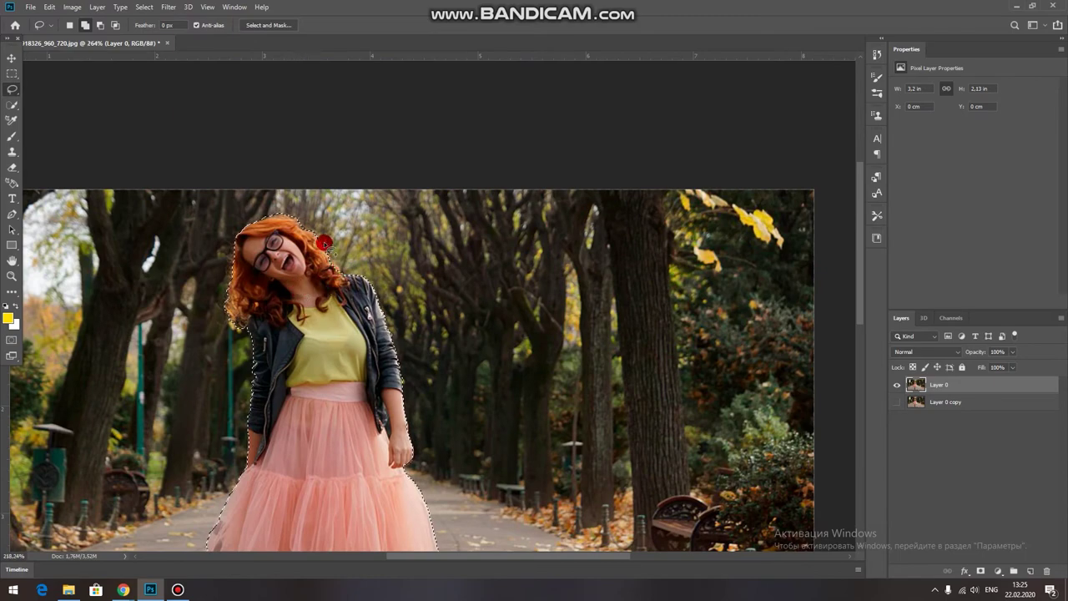
scroll(324, 253, up, 5)
scroll(323, 253, up, 3)
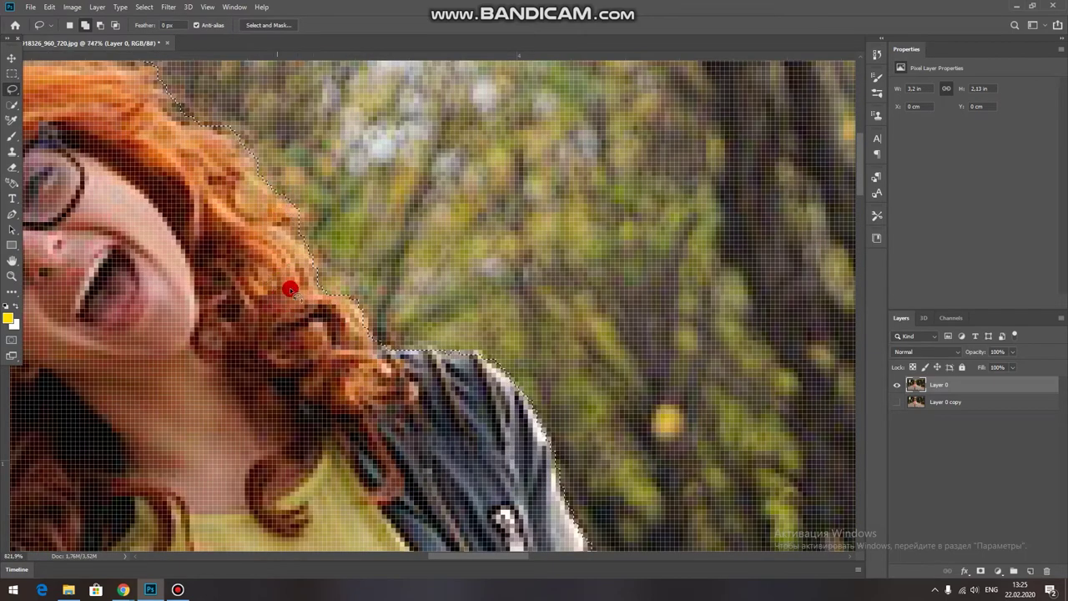
scroll(292, 300, down, 4)
scroll(302, 324, down, 2)
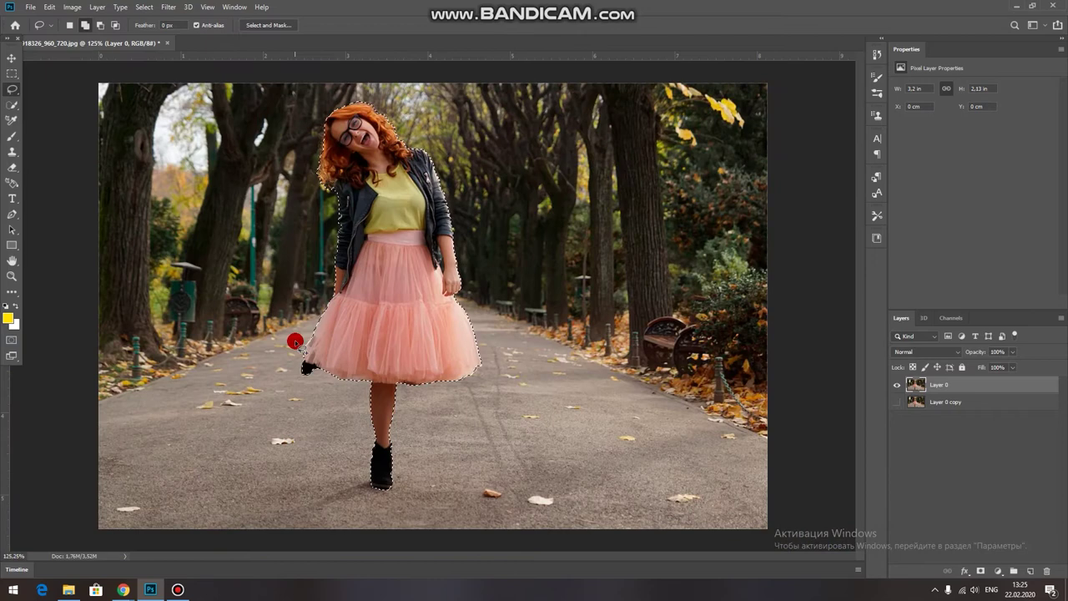
right_click(394, 220)
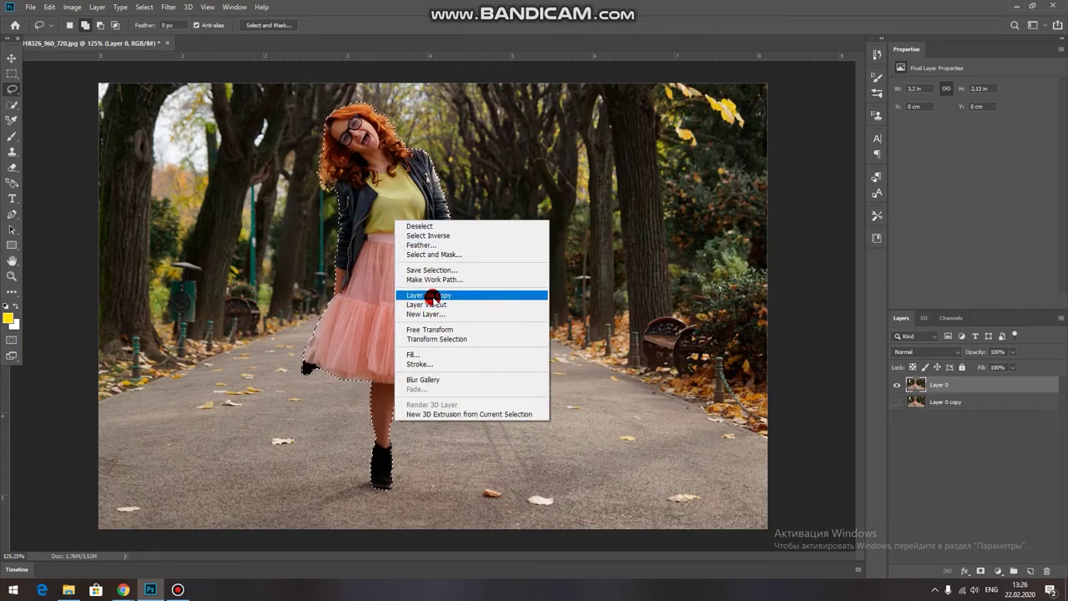
click(431, 295)
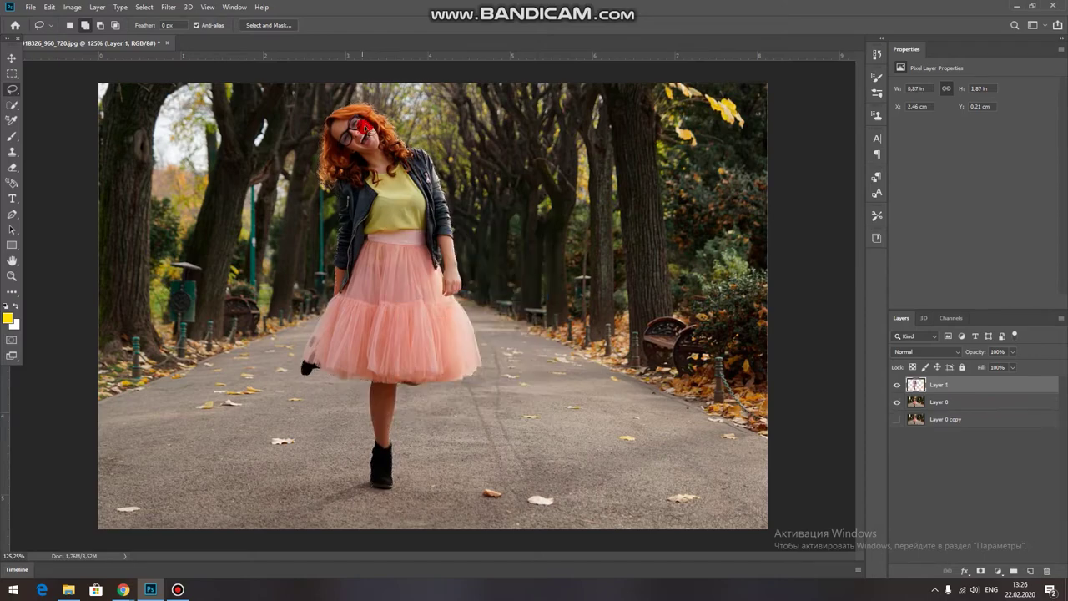
click(896, 402)
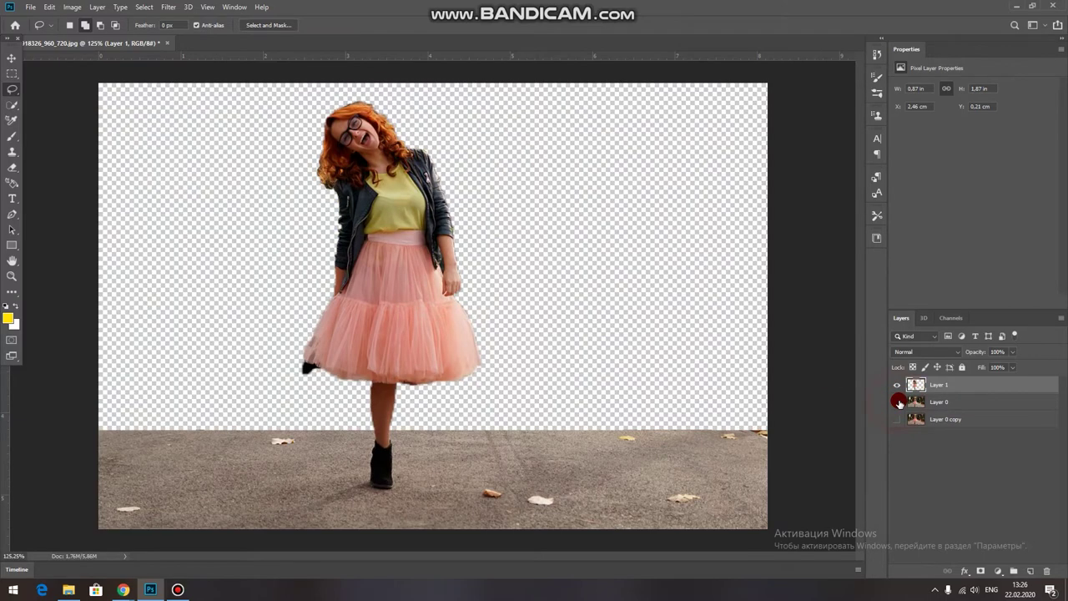
click(897, 402)
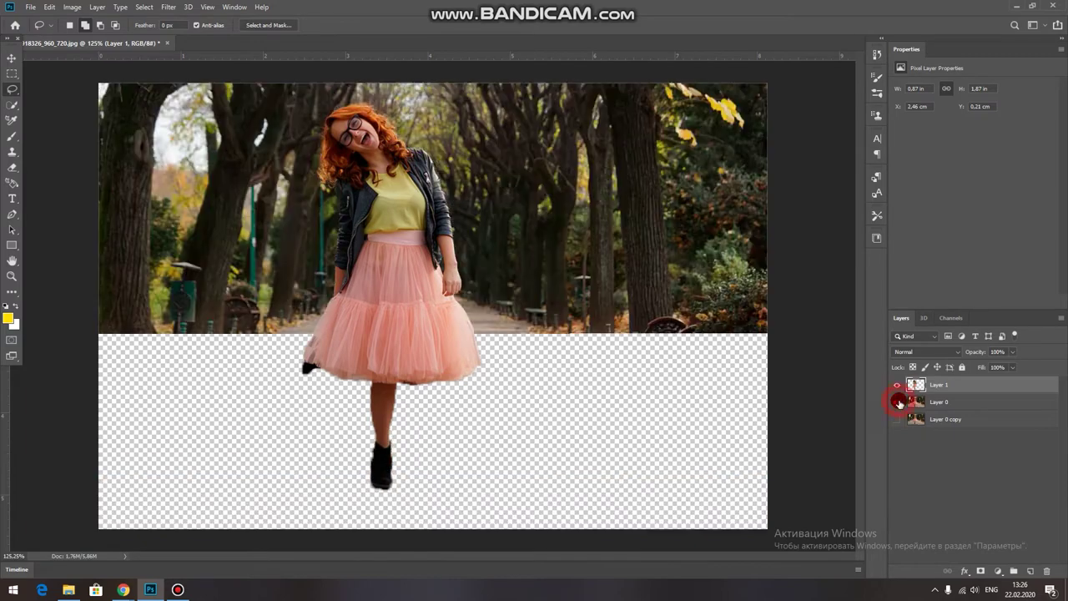
scroll(834, 369, down, 1)
click(945, 402)
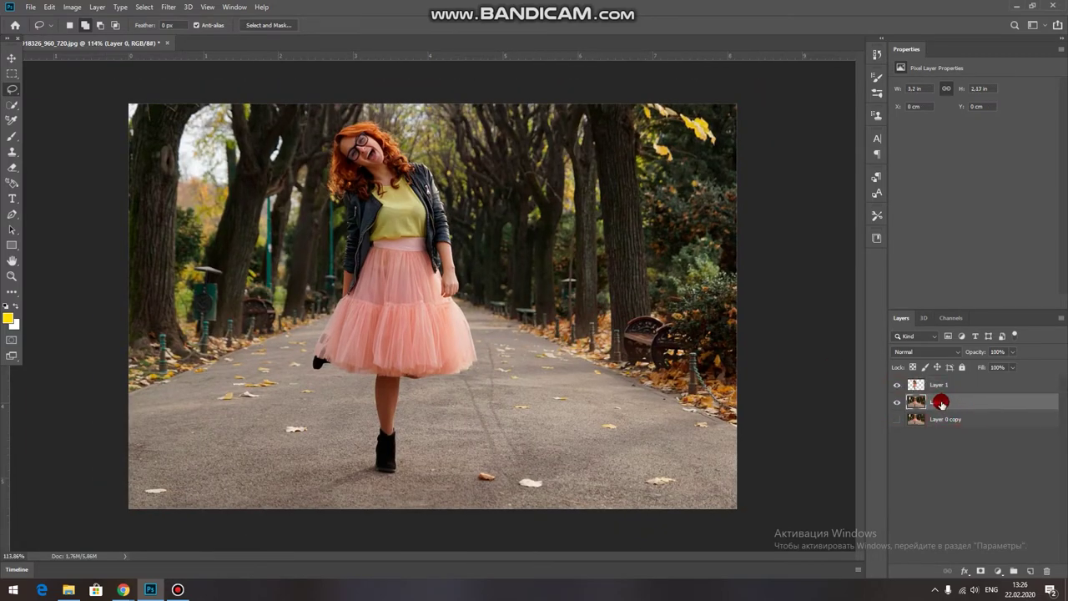
click(169, 8)
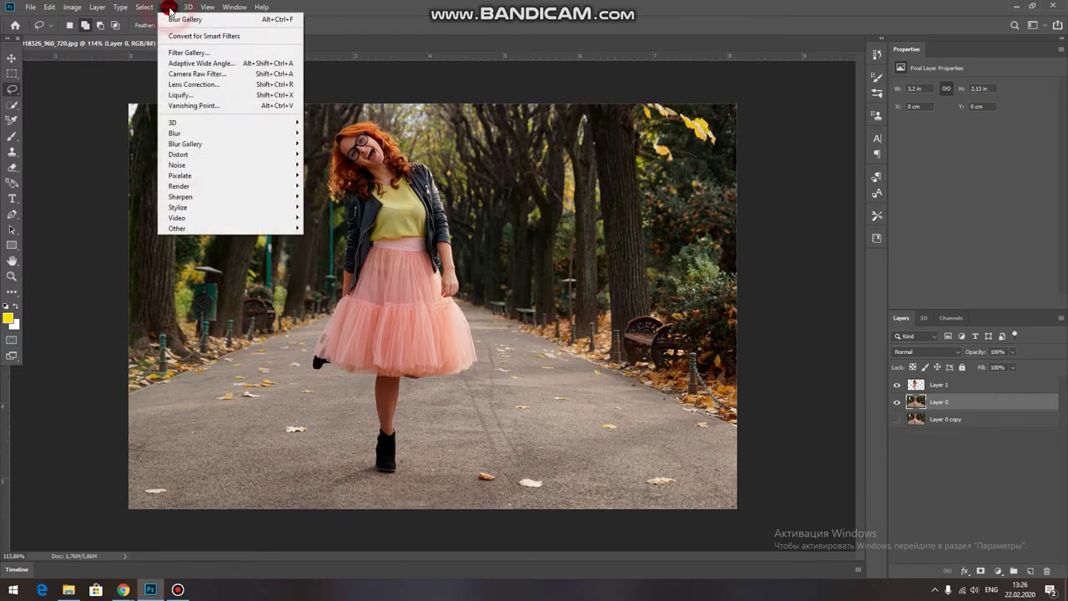
mouse_move(185, 143)
mouse_move(230, 143)
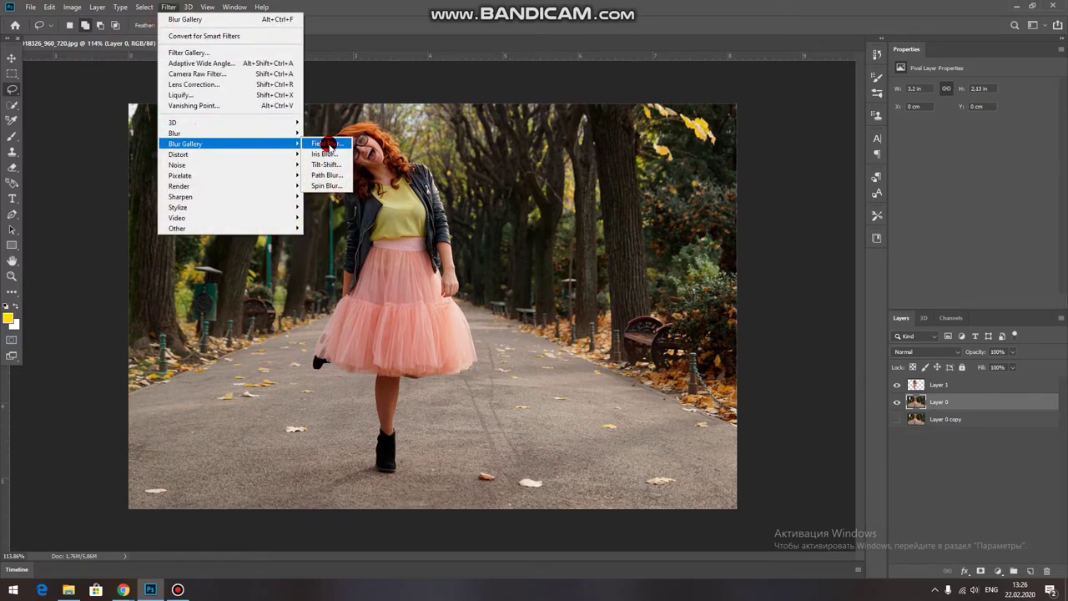
Apply an 8 px Tilt-Shift blur with a level sharp band around the girl's legs.
click(322, 165)
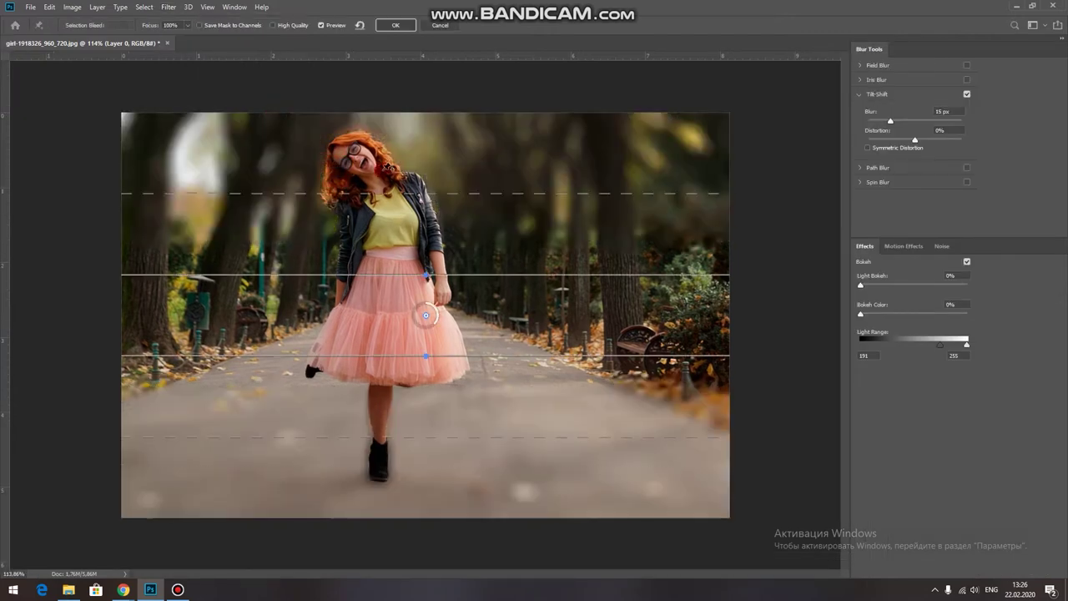
drag(421, 357, 418, 492)
drag(444, 275, 443, 342)
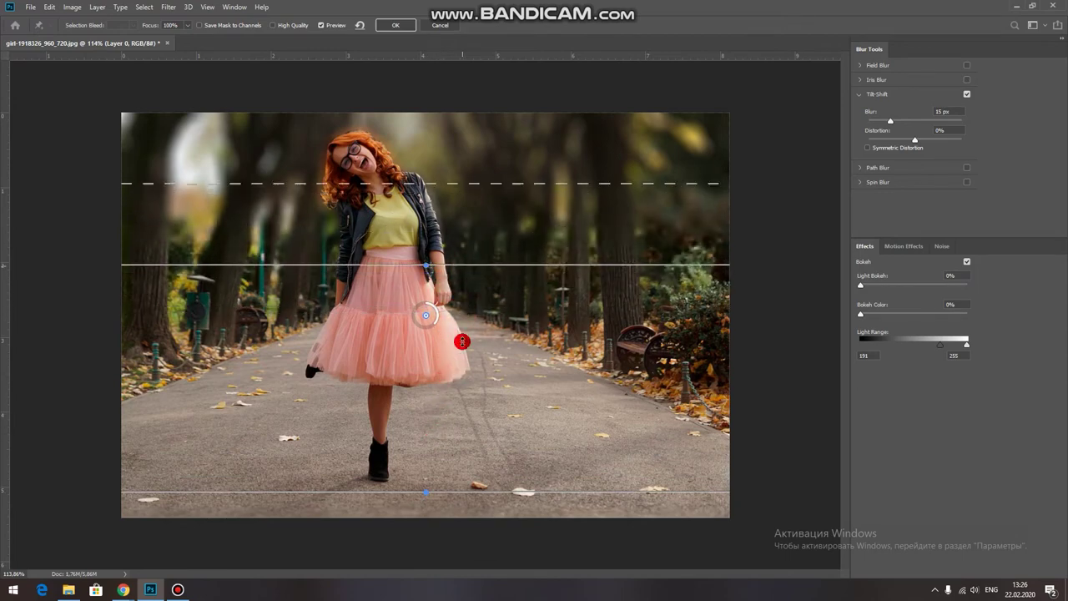
mouse_move(424, 324)
mouse_down()
mouse_move(417, 436)
mouse_move(435, 384)
mouse_move(450, 410)
mouse_move(450, 397)
mouse_up()
drag(452, 316, 441, 426)
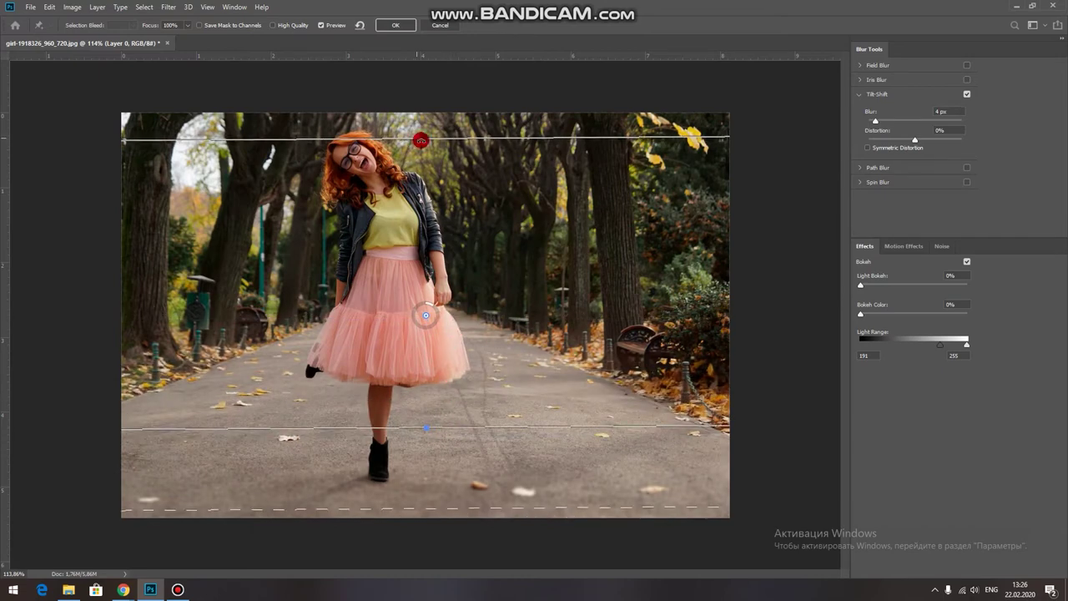
mouse_move(420, 140)
mouse_down()
mouse_move(393, 452)
mouse_move(406, 439)
mouse_move(405, 460)
mouse_move(422, 286)
mouse_up()
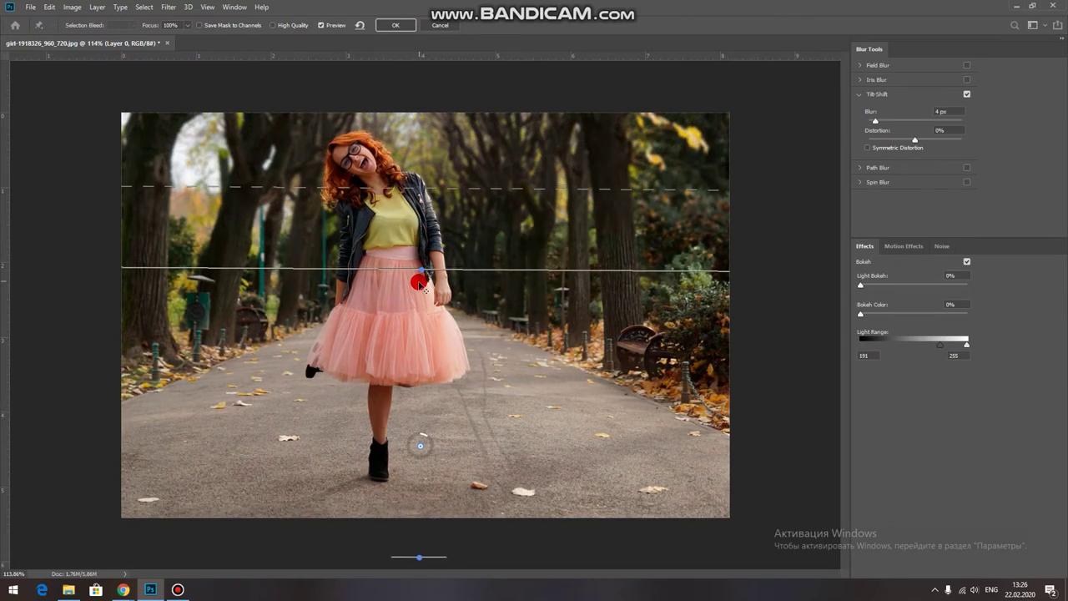
drag(426, 437, 431, 444)
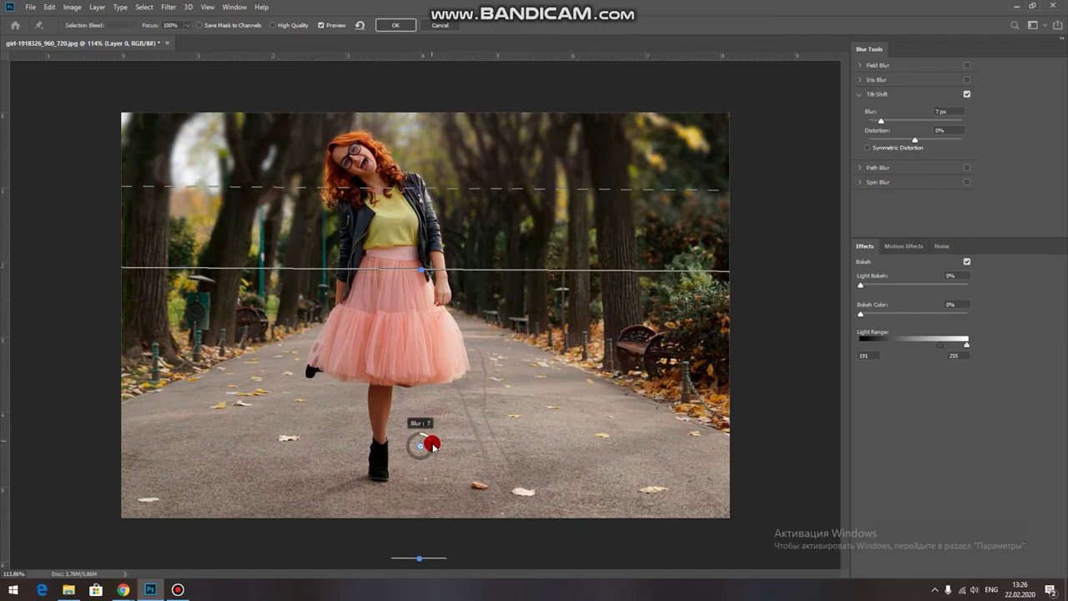
drag(424, 302, 428, 409)
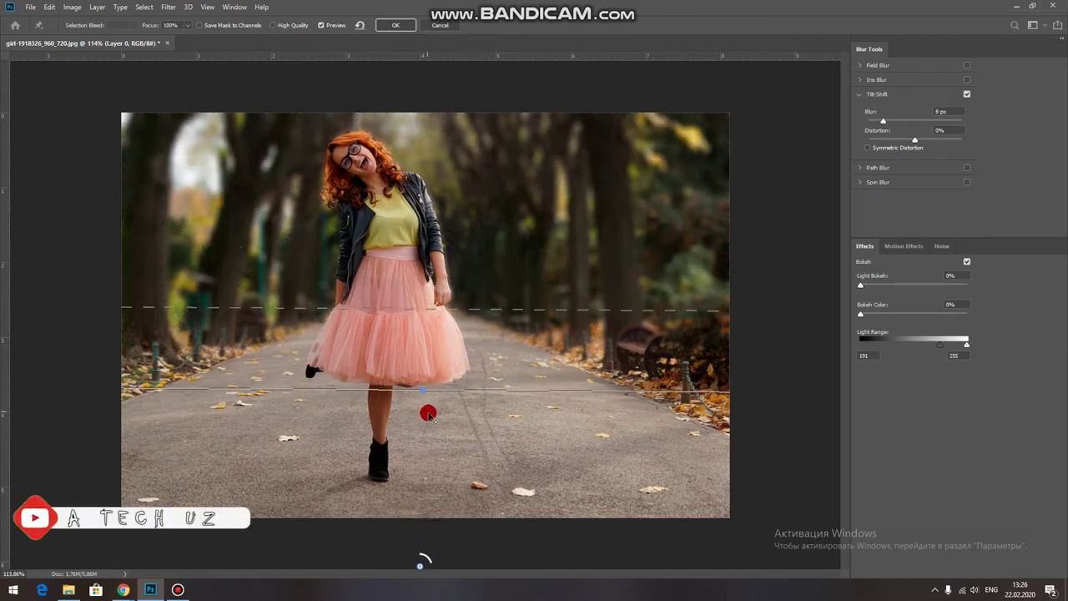
click(396, 25)
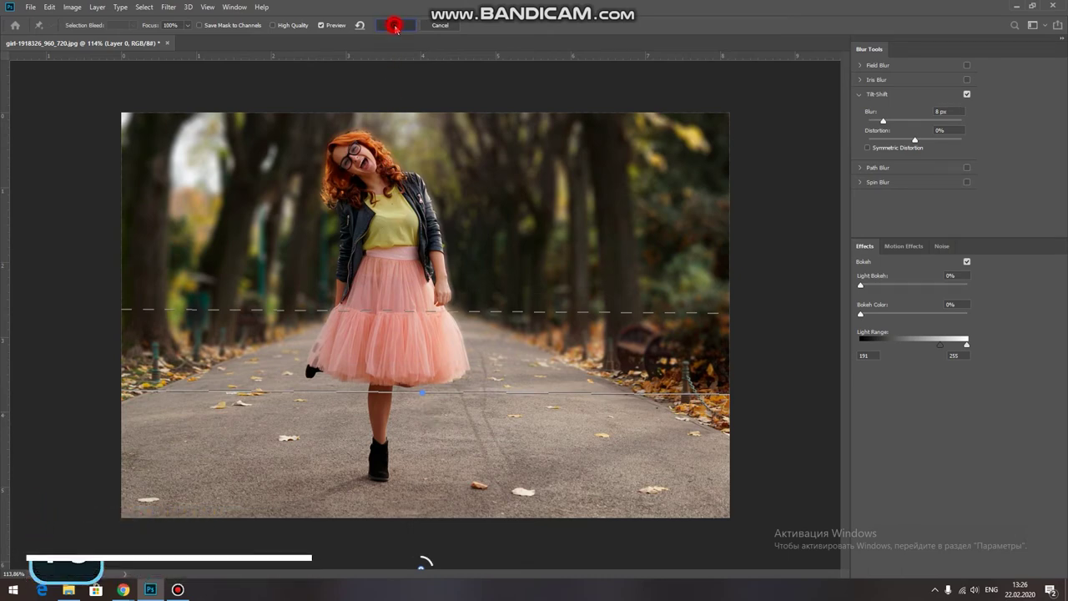
Add an empty Layer 2 at the top of the layer stack.
key(ctrl+minus)
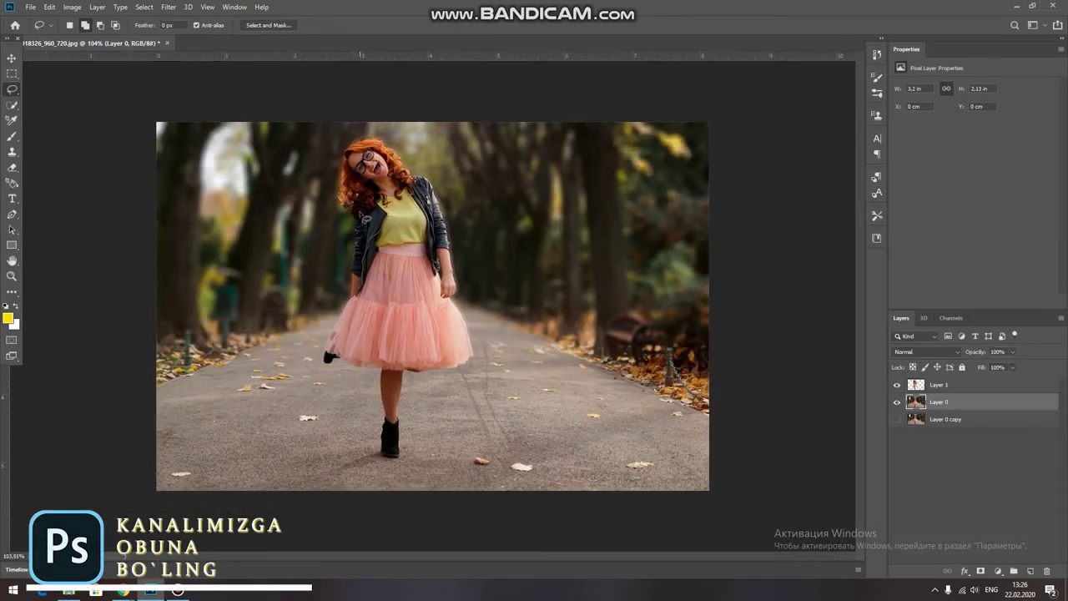
click(12, 58)
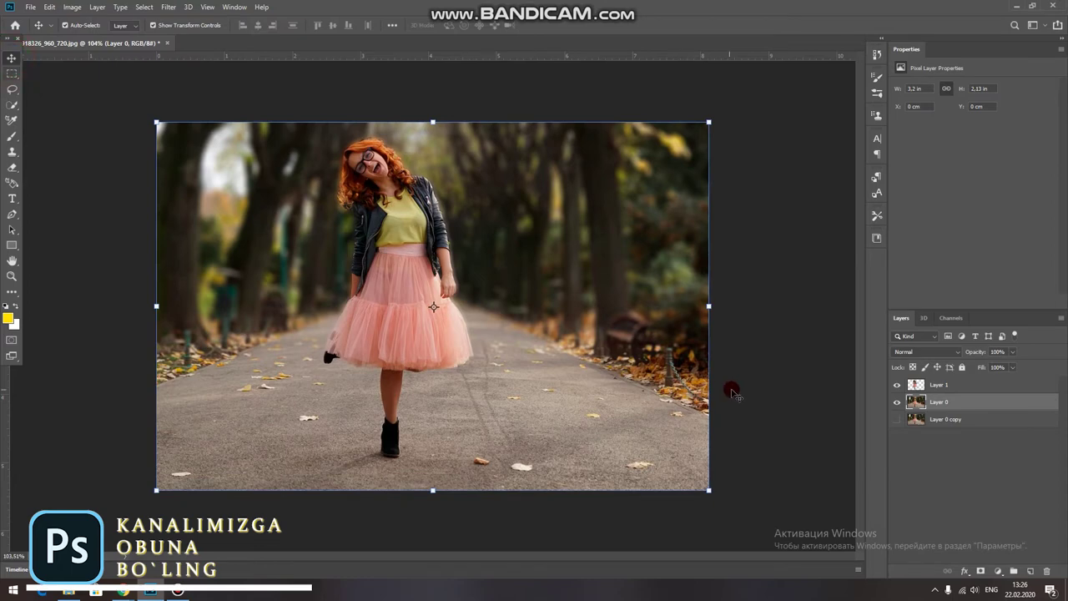
click(750, 374)
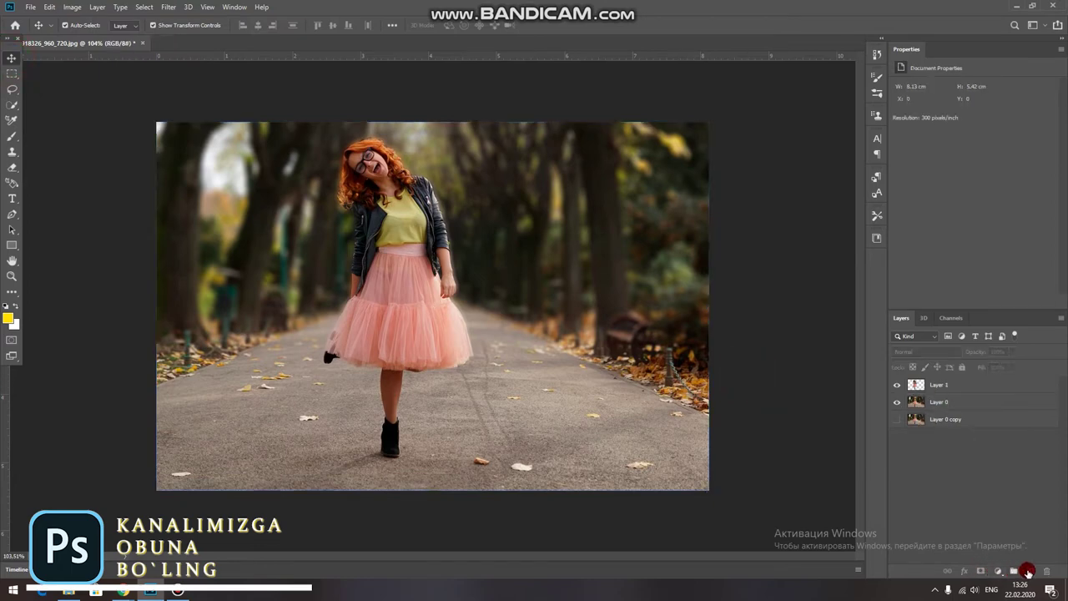
click(1032, 571)
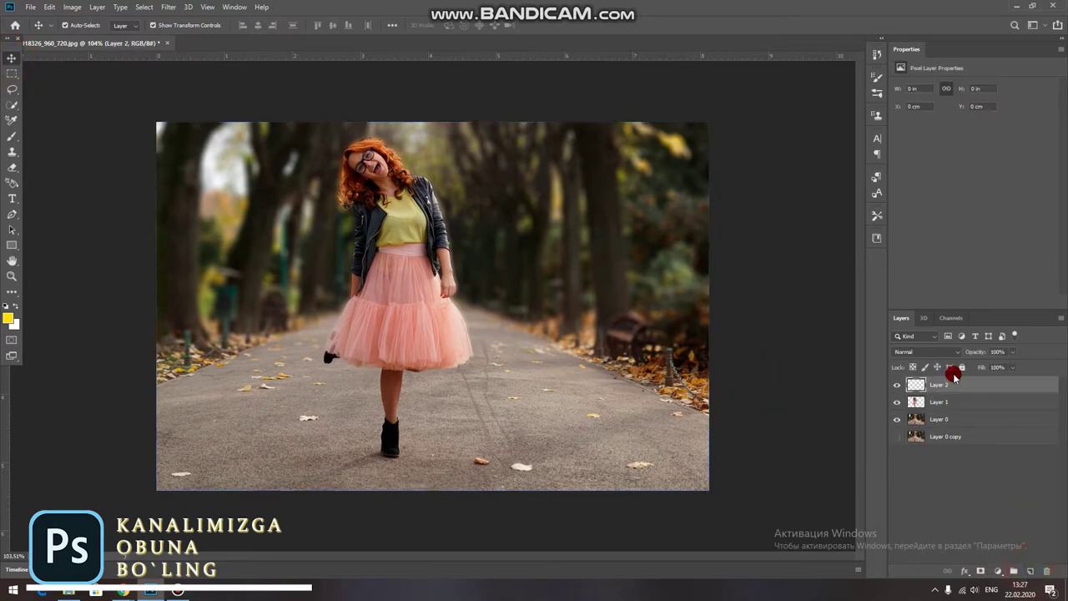
click(997, 571)
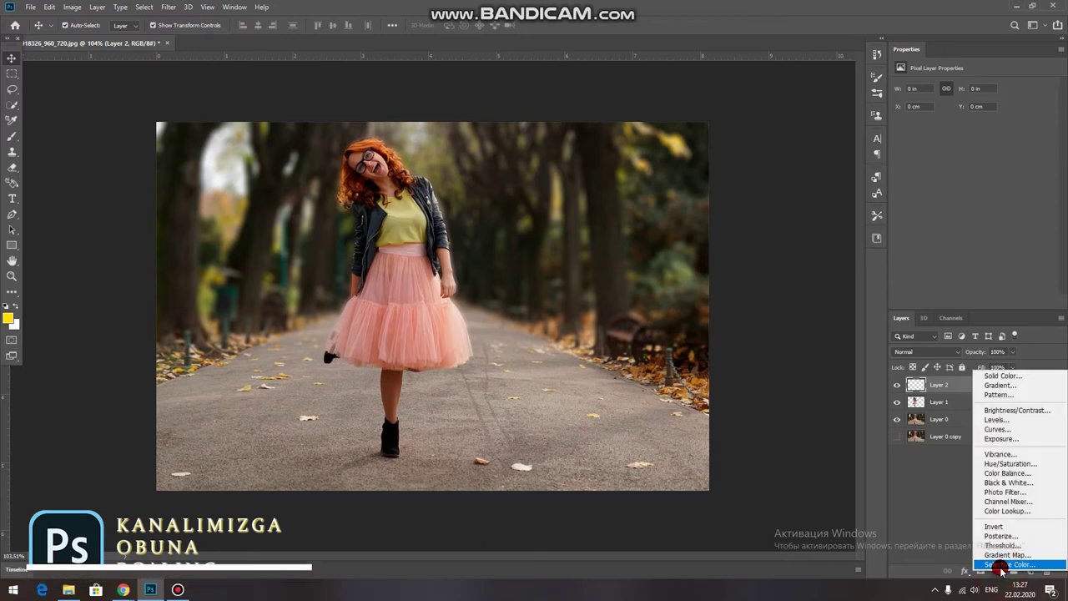
Add a Selective Color layer shifting Blacks by Cyan +14, Magenta +4, Yellow -1, Black +6.
click(1016, 565)
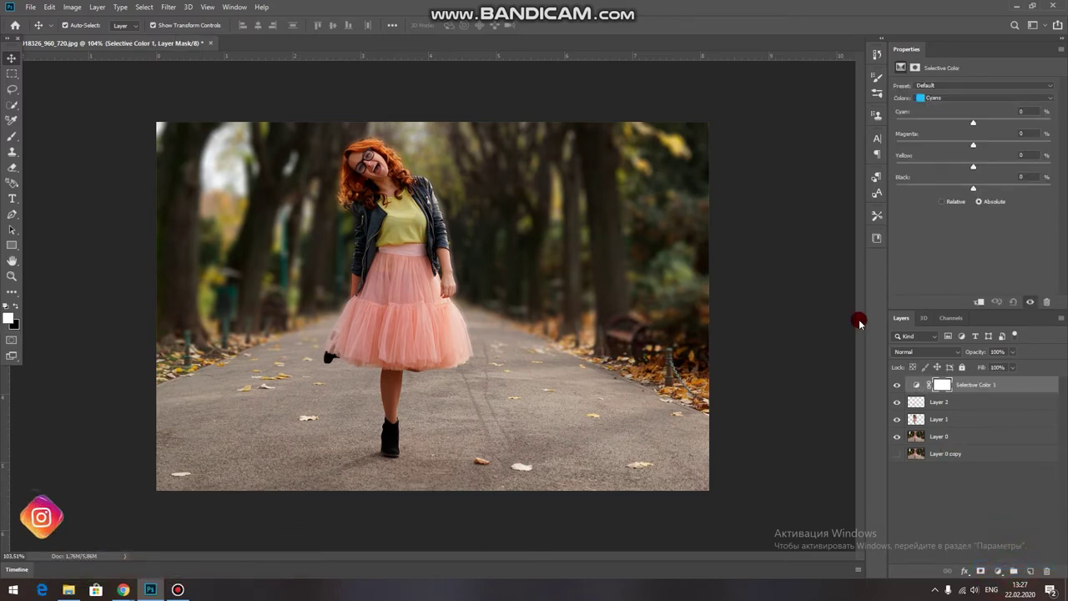
click(921, 87)
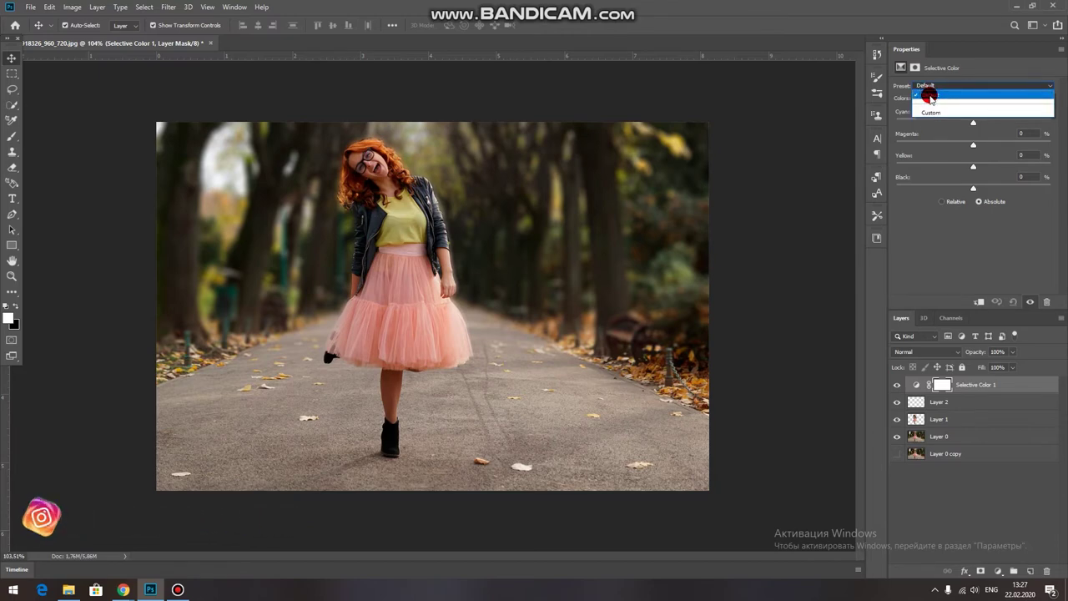
click(948, 86)
click(939, 98)
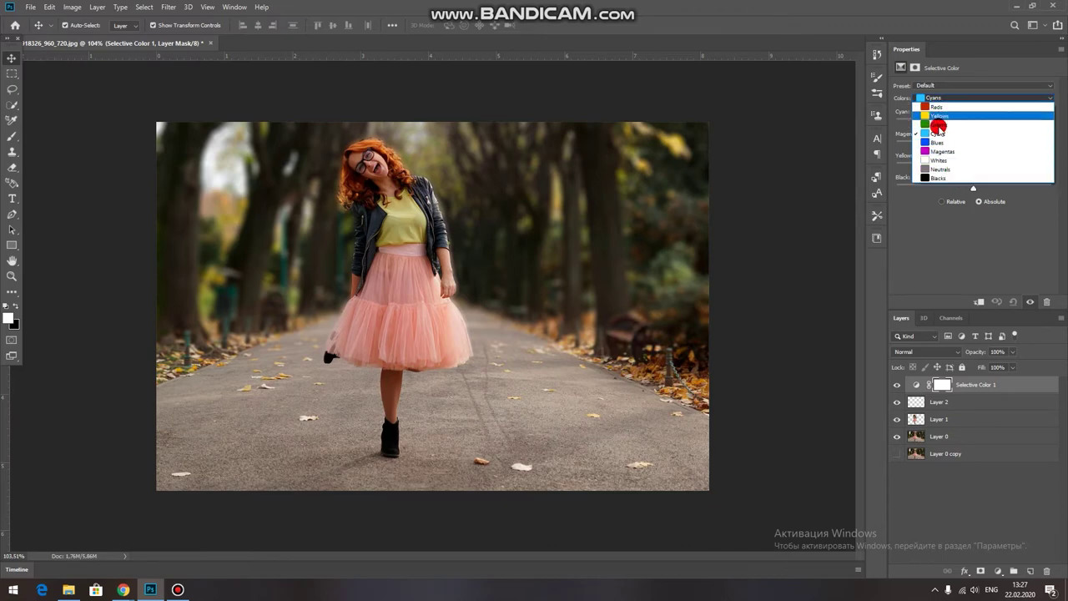
click(938, 220)
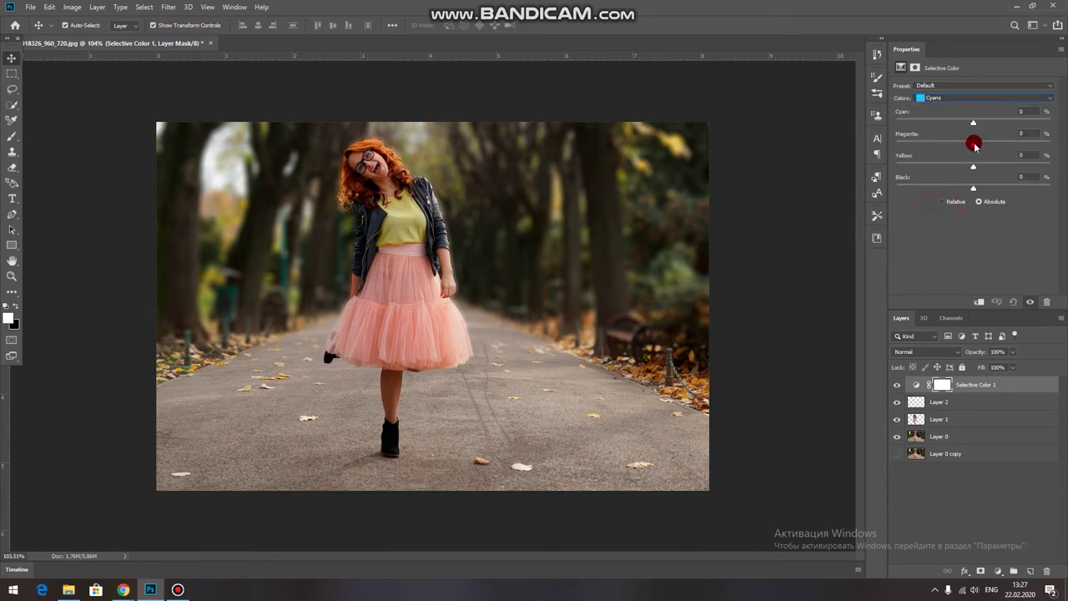
click(935, 99)
click(940, 176)
drag(972, 125, 998, 126)
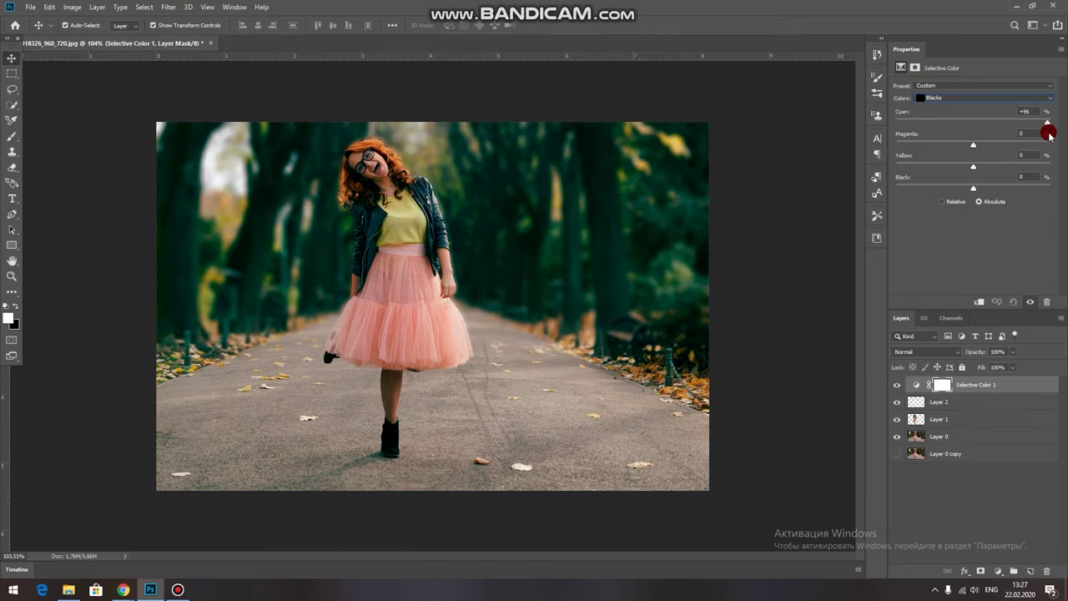
mouse_move(1049, 136)
mouse_down()
mouse_move(1016, 163)
mouse_move(976, 167)
mouse_up()
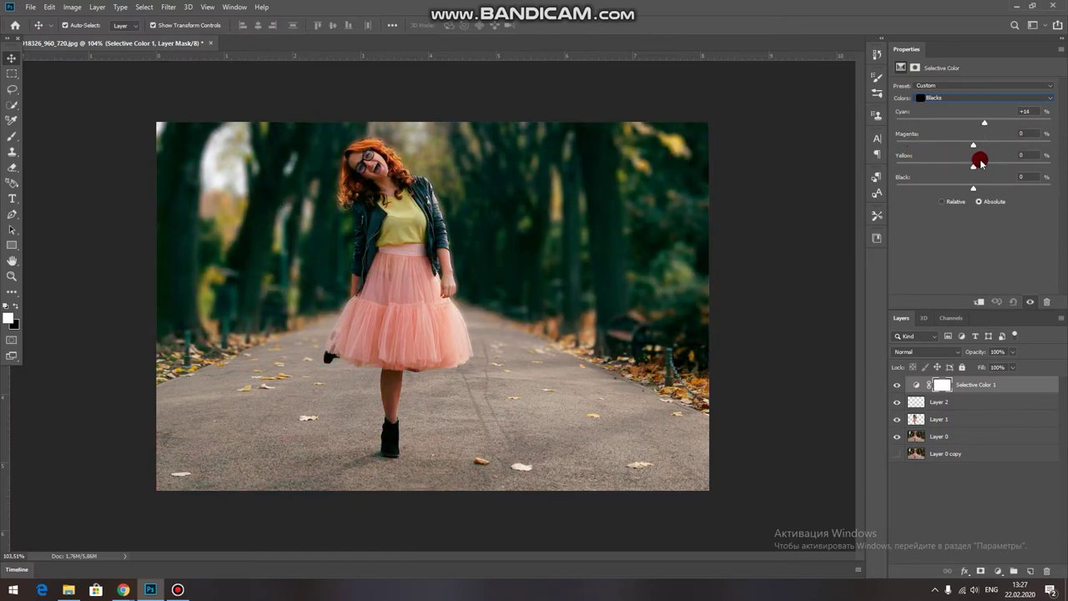
drag(973, 146, 978, 153)
drag(967, 190, 976, 190)
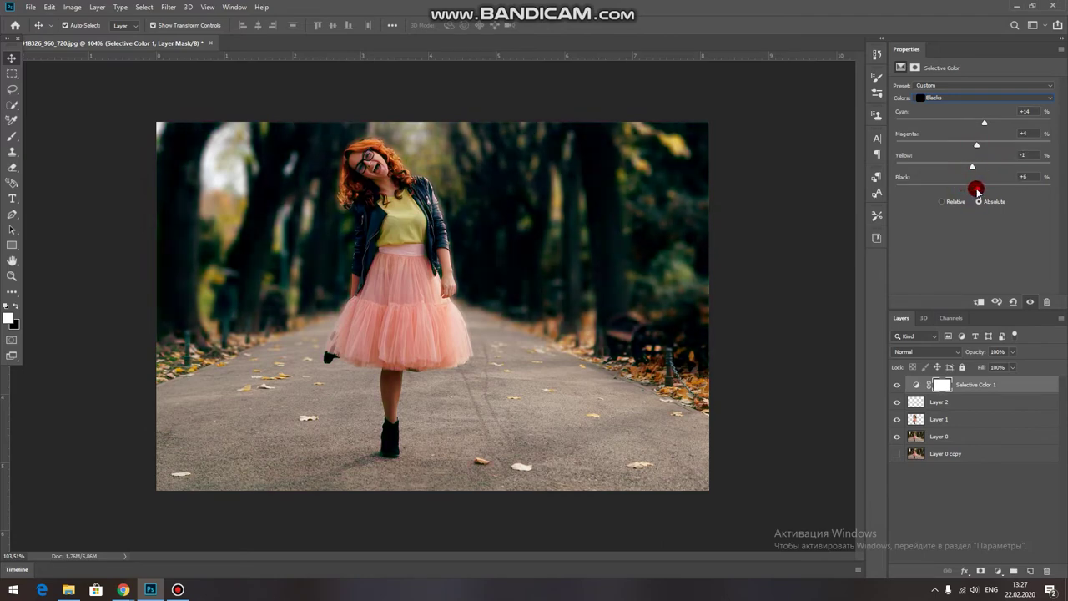
Shift Selective Color Reds to Cyan -8 with reduced Magenta to warm the hair and skirt.
click(950, 99)
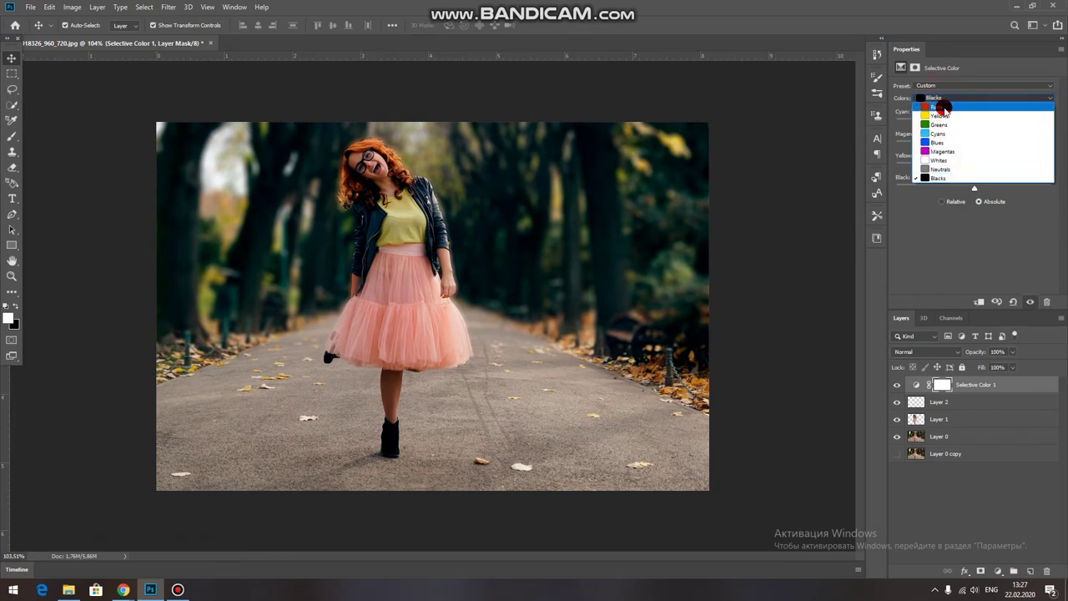
click(945, 103)
mouse_move(944, 130)
mouse_down()
mouse_move(865, 136)
mouse_move(1058, 139)
mouse_move(886, 160)
mouse_move(964, 178)
mouse_up()
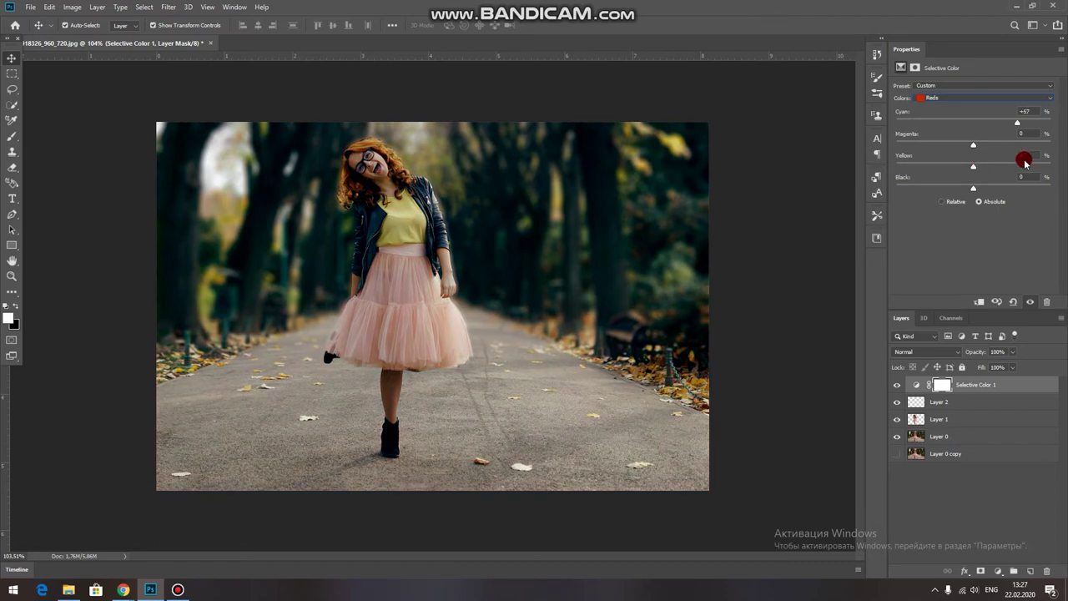
mouse_move(874, 184)
mouse_down()
mouse_move(1003, 182)
mouse_move(861, 203)
mouse_move(953, 193)
mouse_move(1037, 219)
mouse_move(952, 227)
mouse_up()
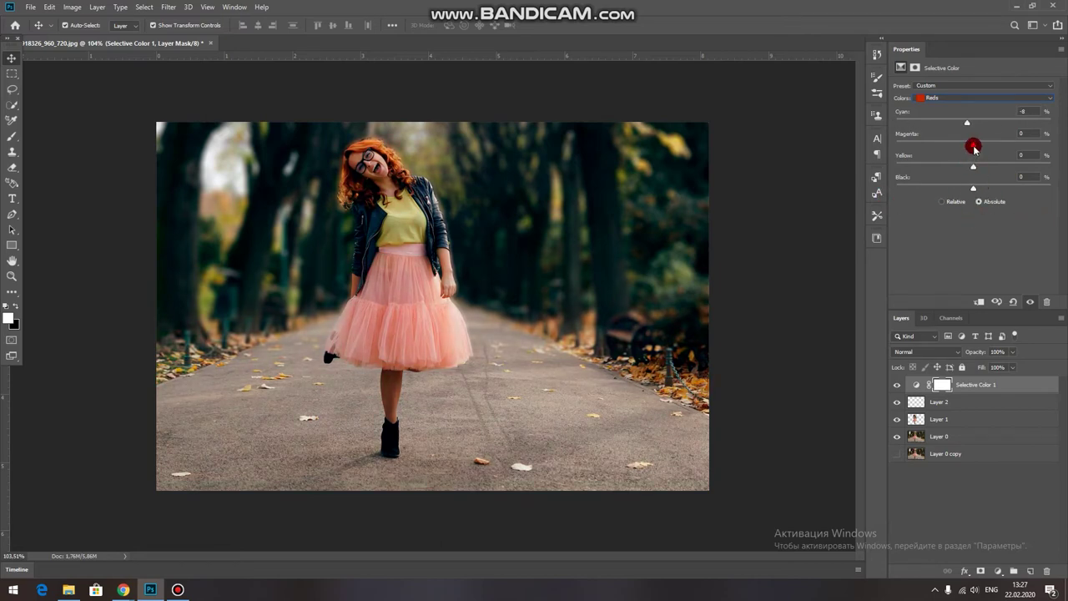
drag(973, 148, 955, 173)
click(956, 489)
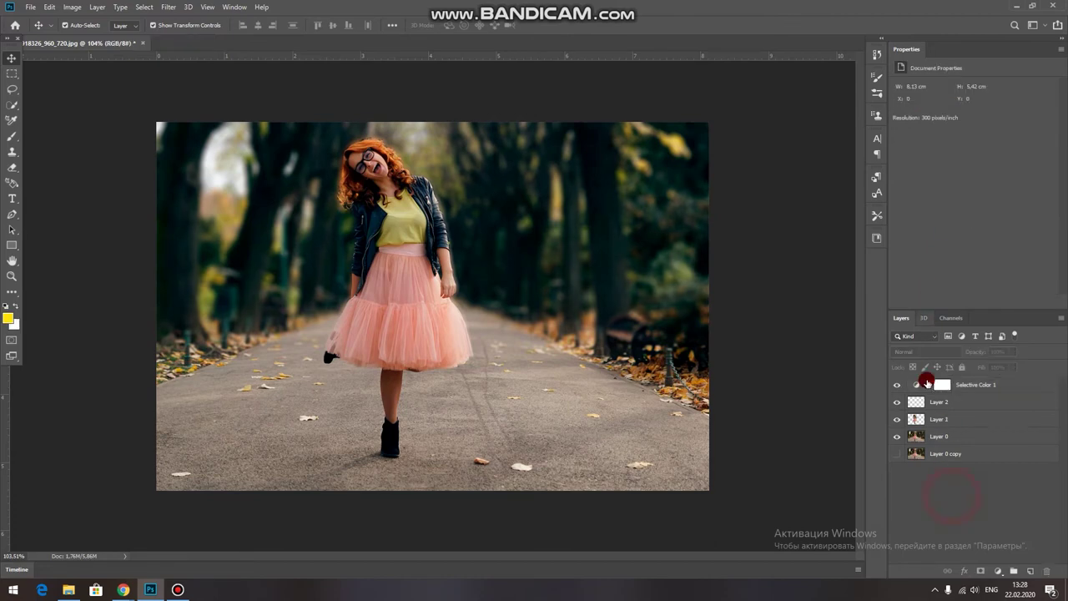
Add an Exposure layer with Exposure +0.29, Offset -0.0036 and Gamma 1.12.
scroll(775, 280, down, 2)
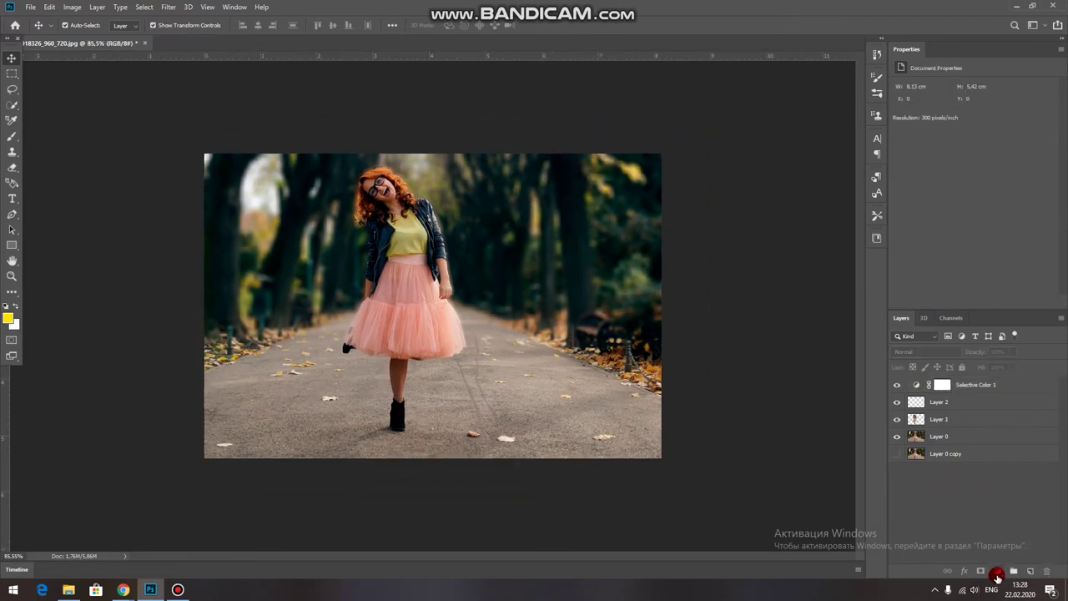
click(996, 573)
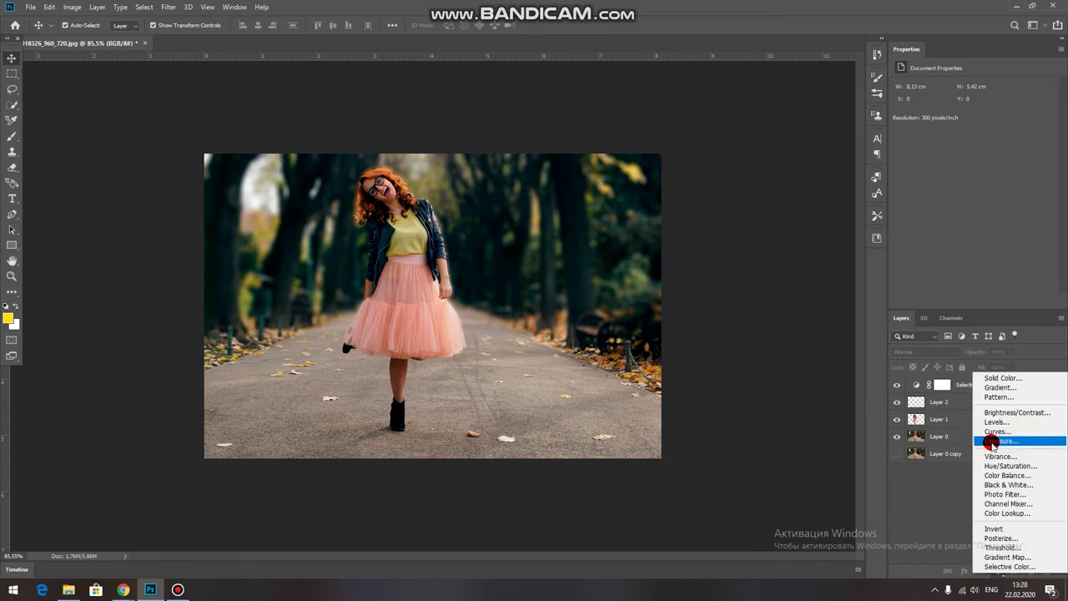
click(999, 443)
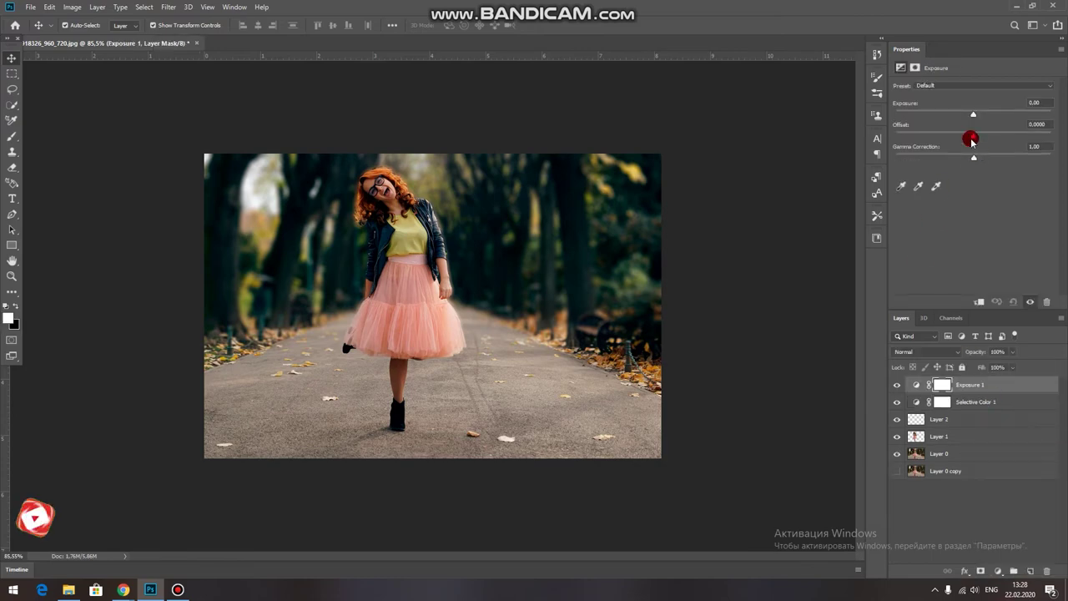
drag(970, 111, 972, 140)
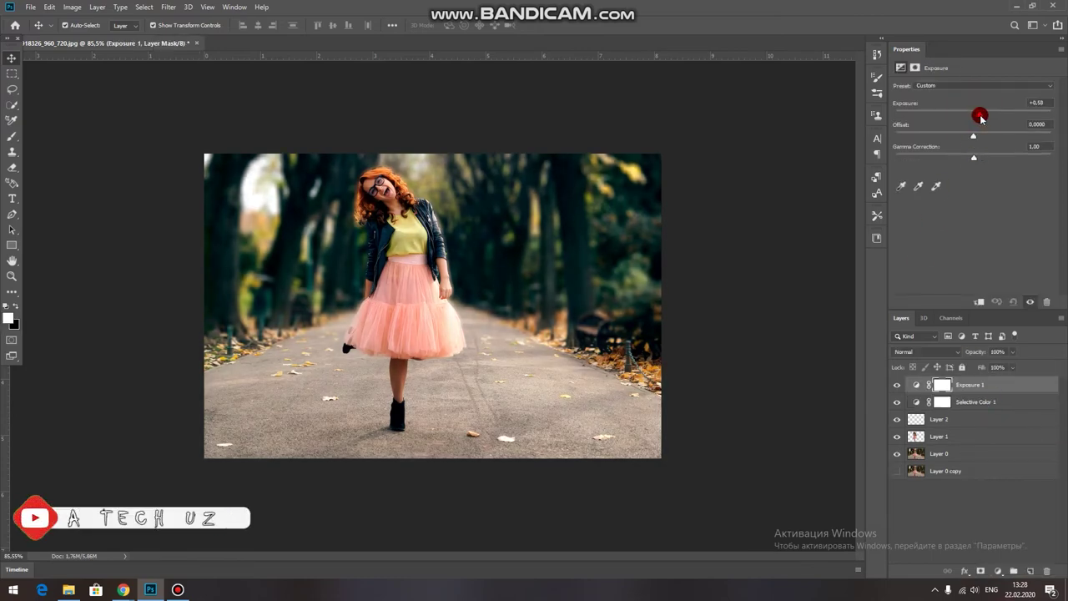
drag(972, 139, 973, 140)
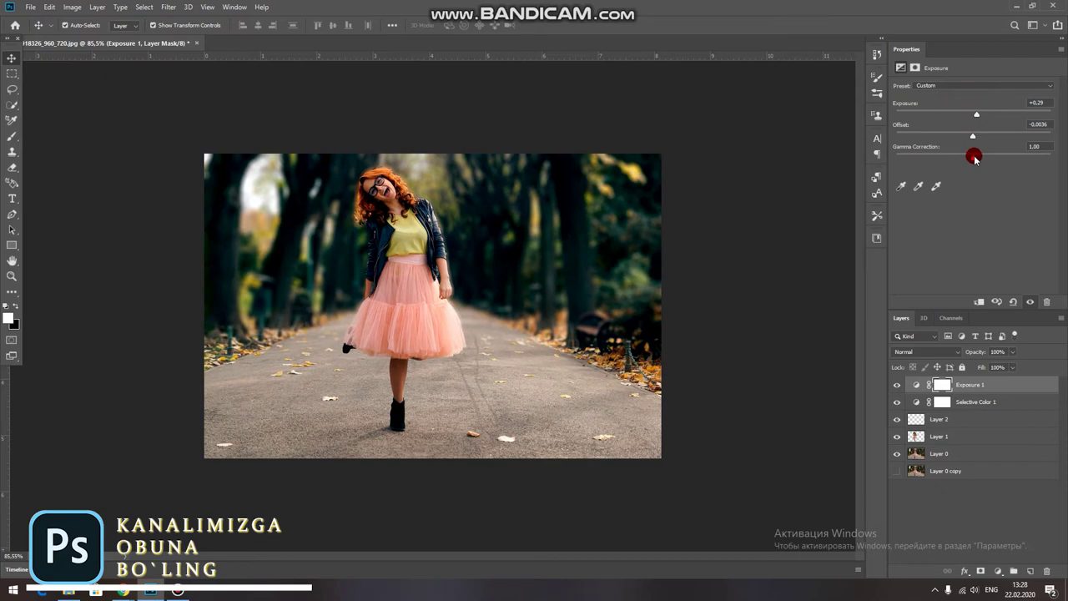
drag(978, 158, 970, 158)
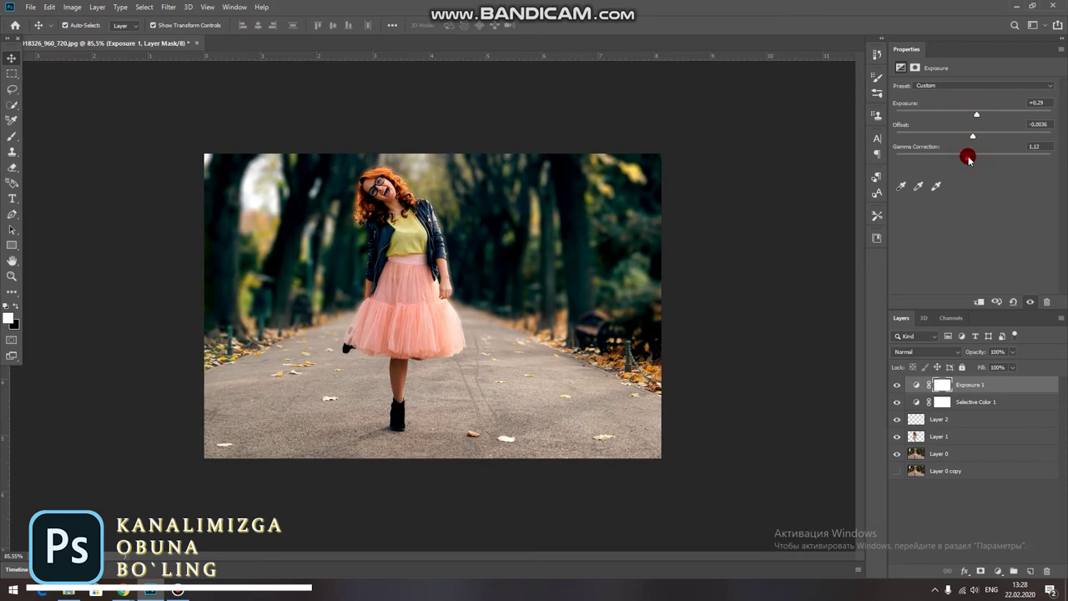
scroll(388, 221, up, 1)
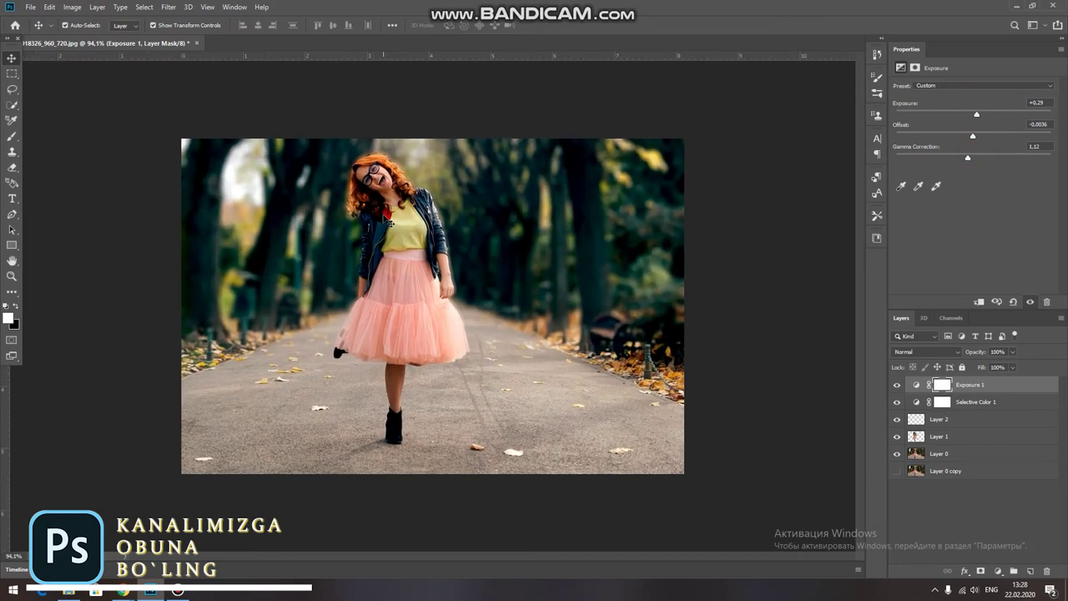
click(156, 152)
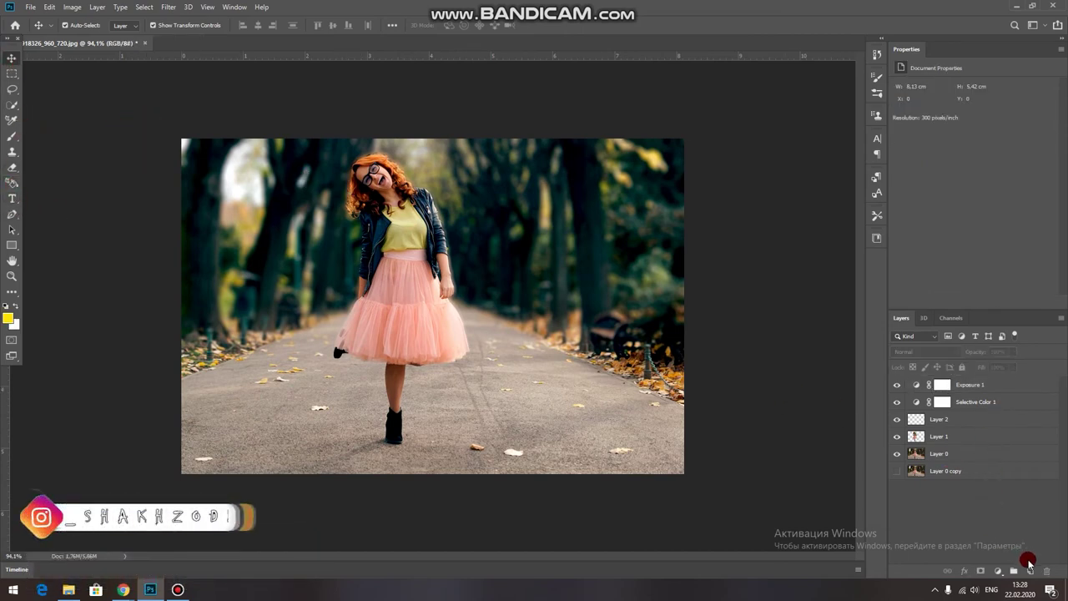
Add empty Layer 3 and set up a yellow ffde00 brush at 11% opacity.
click(1030, 570)
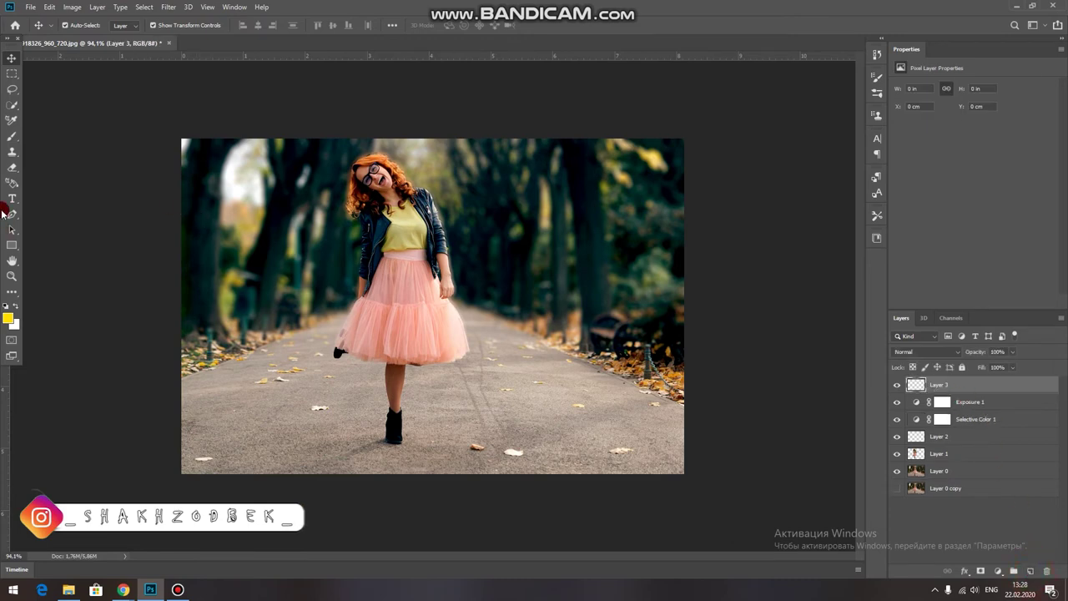
click(11, 139)
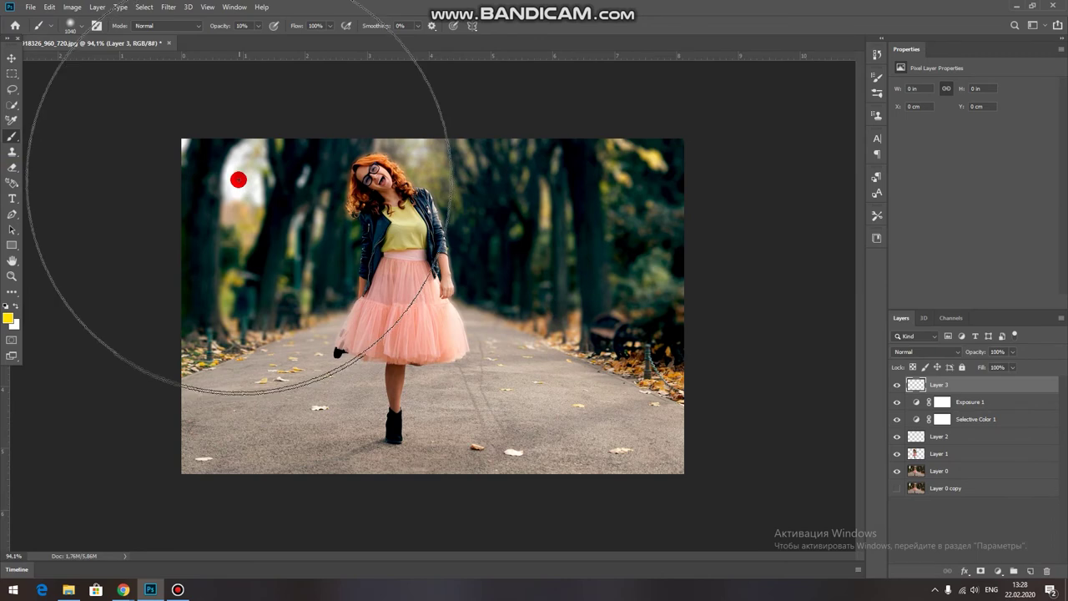
click(11, 320)
click(780, 282)
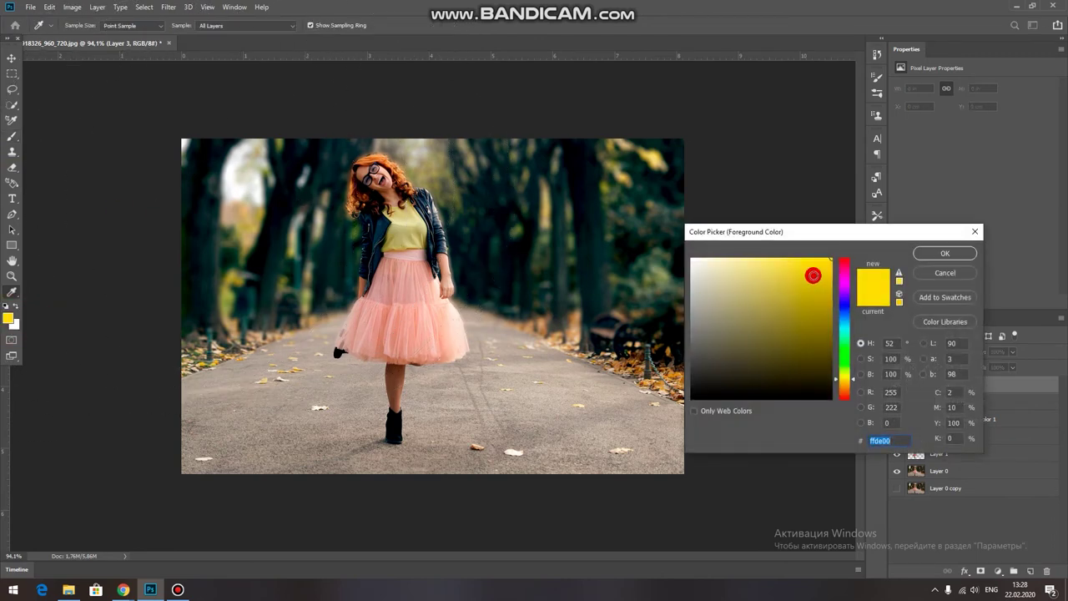
drag(830, 264, 839, 246)
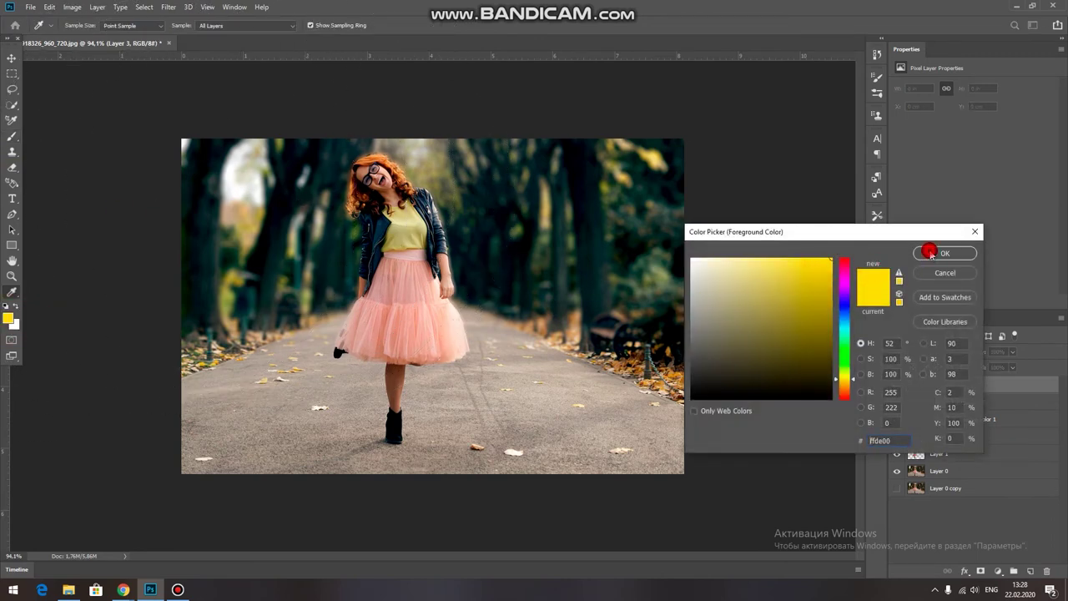
click(931, 253)
drag(262, 29, 278, 54)
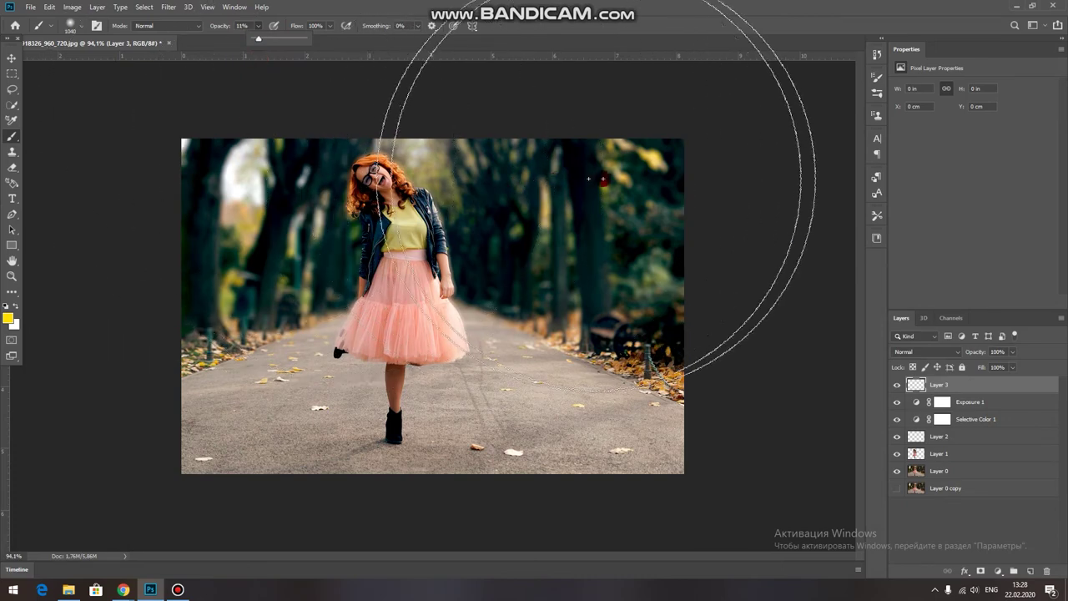
Paint soft yellow glow over the upper-right trees and beside the girl's head.
click(603, 181)
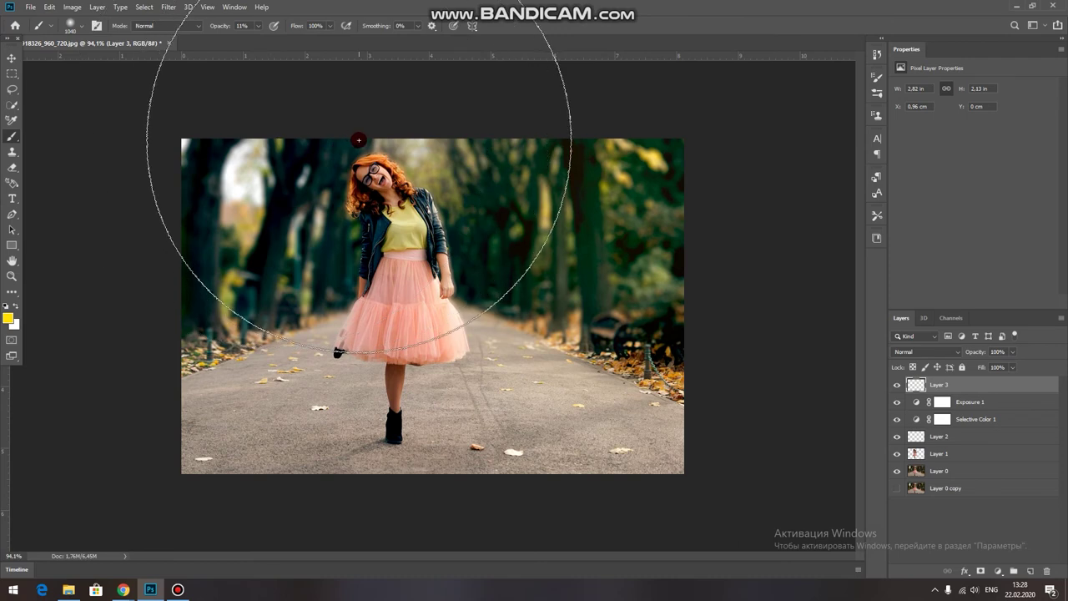
click(576, 117)
click(605, 96)
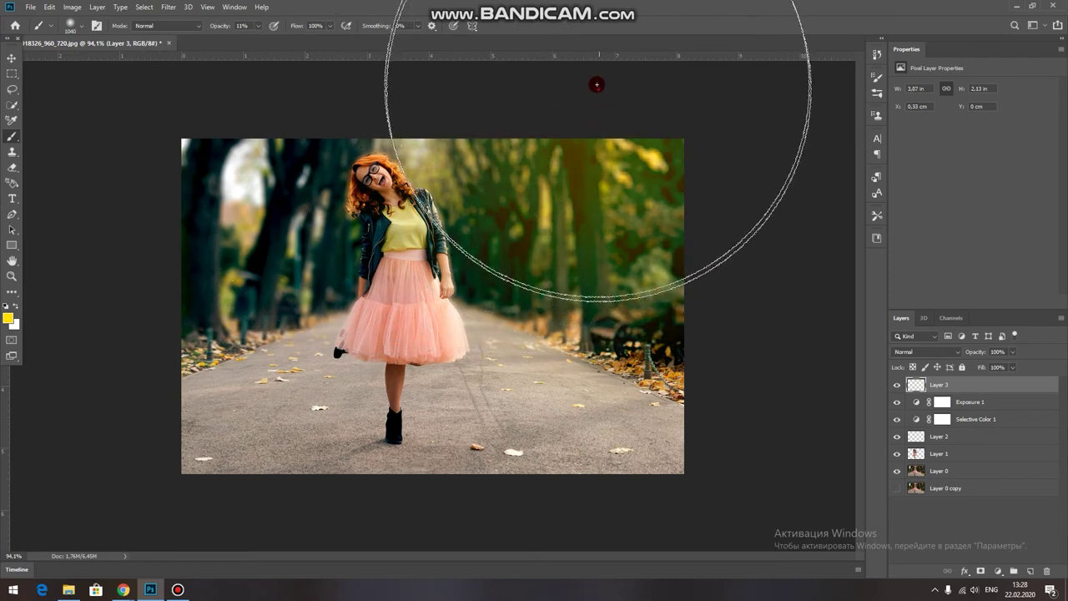
click(589, 87)
click(584, 64)
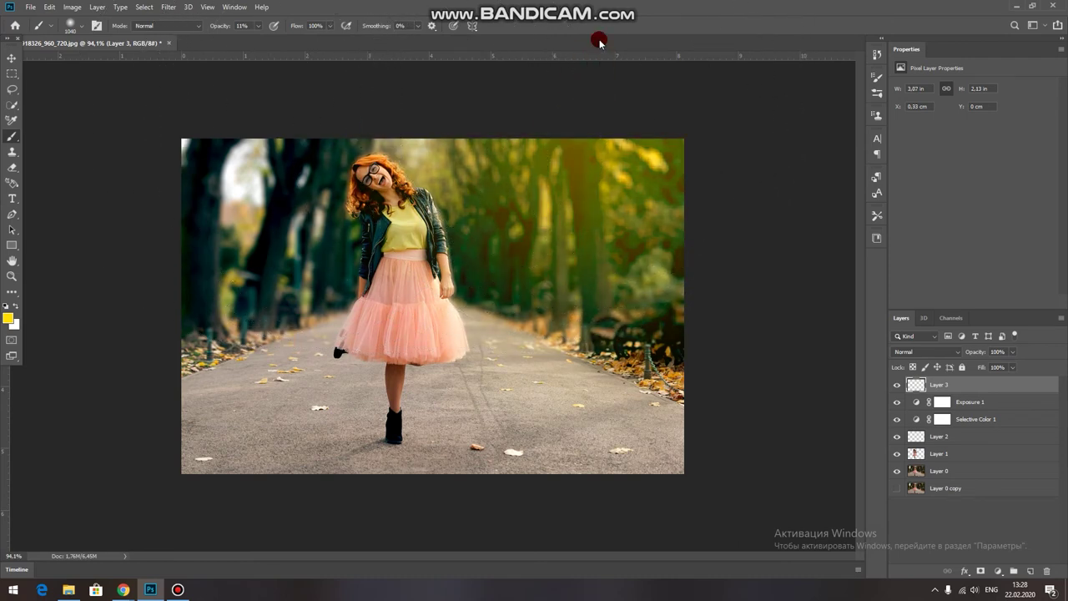
Undo the last two yellow glow strokes on the upper-right trees.
right_click(590, 76)
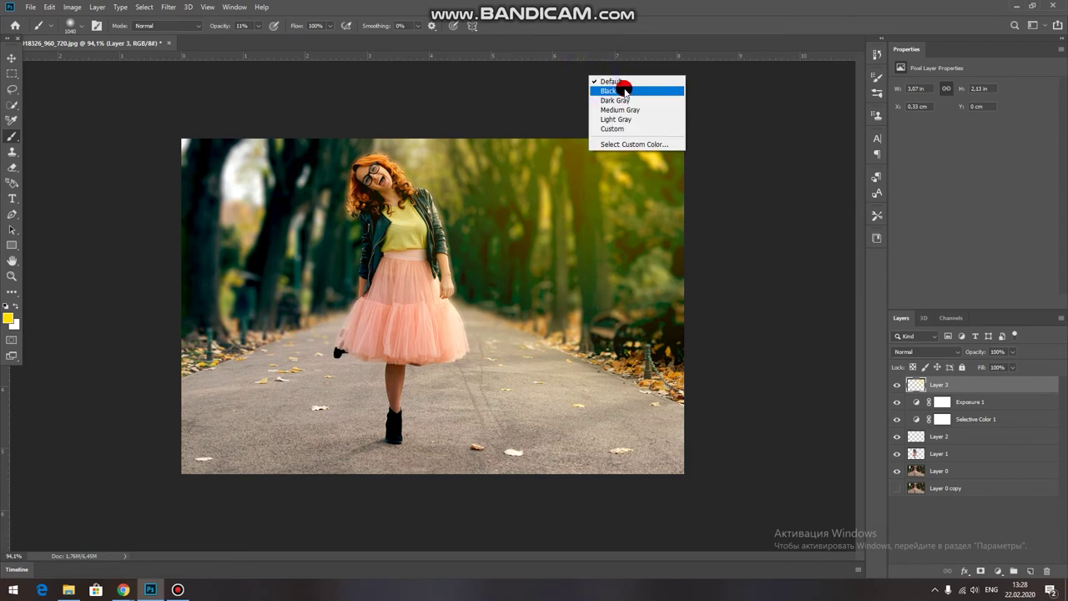
click(555, 81)
scroll(478, 239, down, 3)
scroll(375, 229, down, 1)
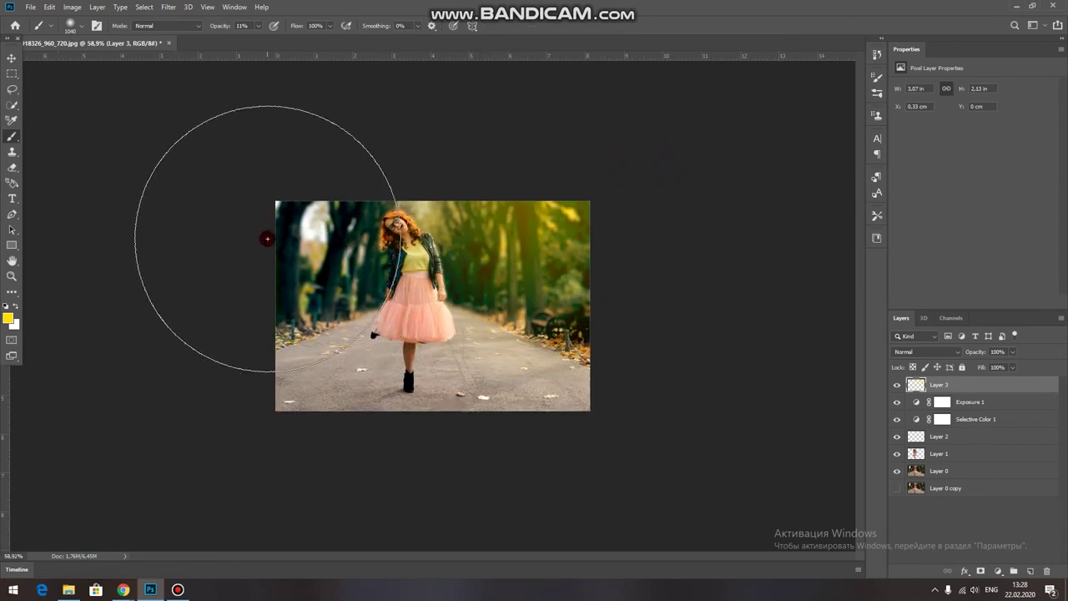
key(ctrl+z)
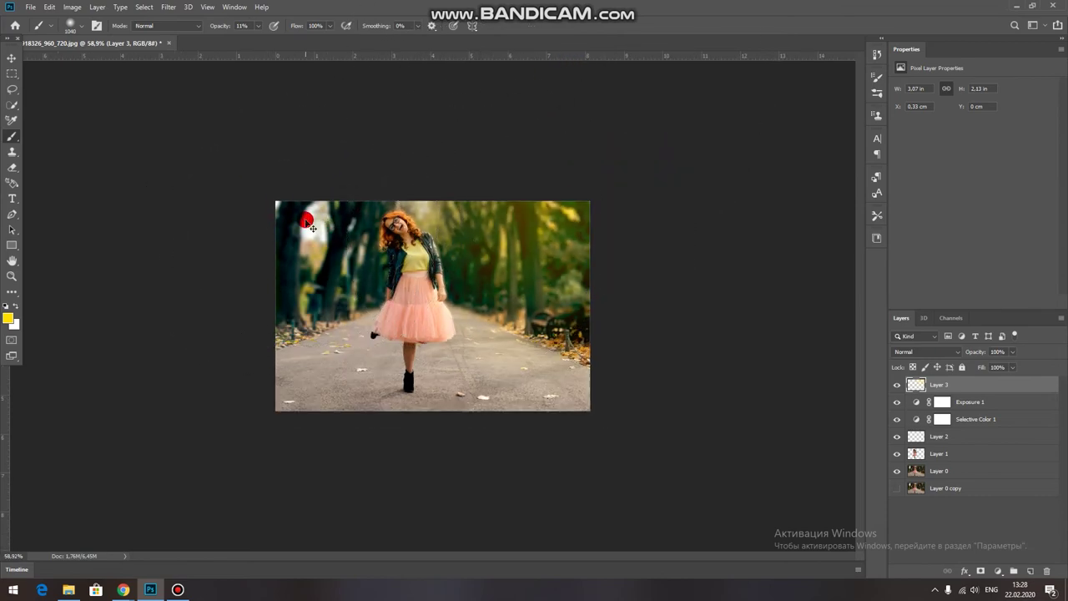
key(ctrl+z)
key(ctrl+z)
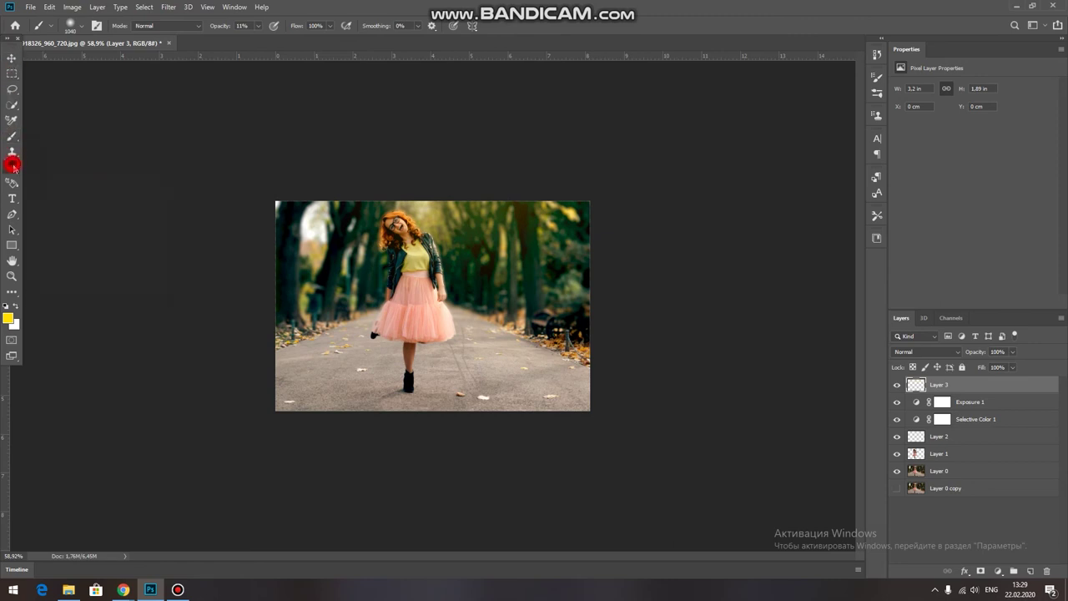
Erase a first pass of yellow glow from the girl's face on Layer 3.
click(12, 166)
click(941, 384)
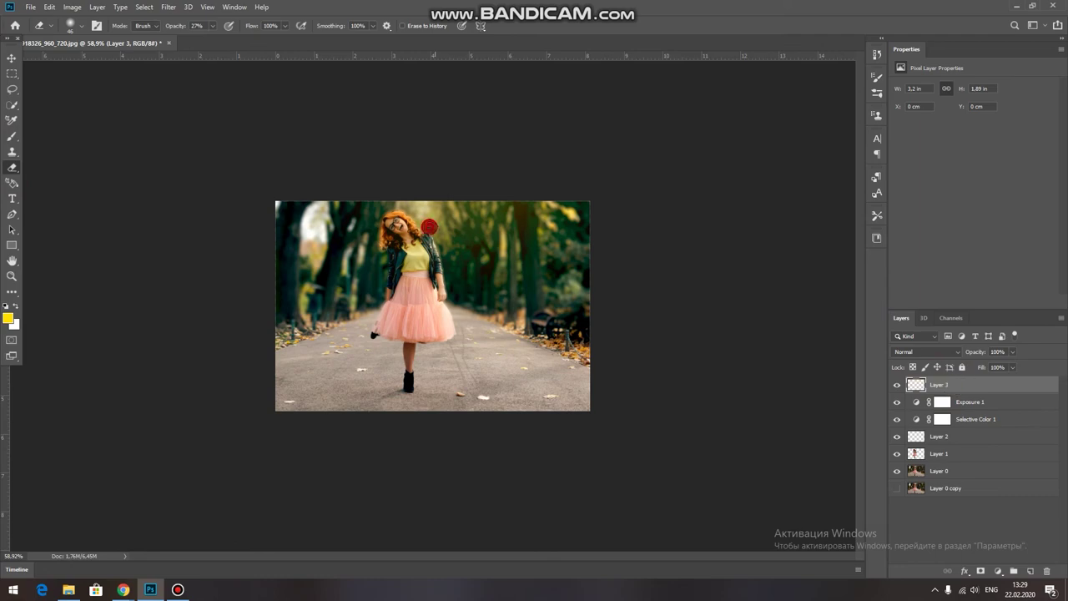
scroll(435, 228, up, 2)
scroll(434, 229, up, 2)
scroll(434, 228, up, 2)
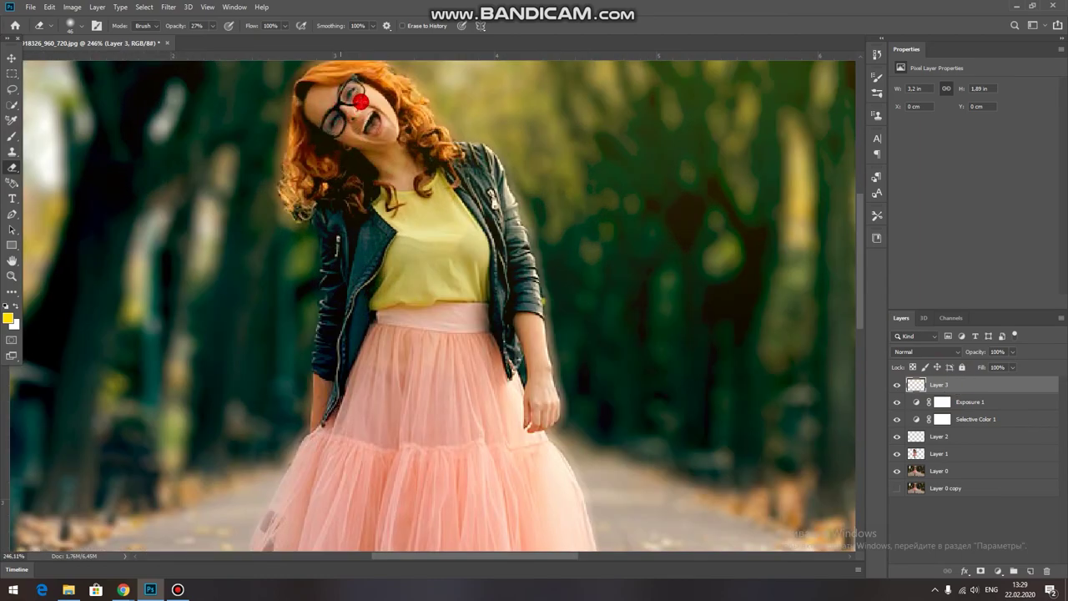
mouse_move(322, 119)
mouse_down()
mouse_move(359, 112)
mouse_move(305, 112)
mouse_move(312, 103)
mouse_move(359, 106)
mouse_up()
With a Soft Round eraser tip, clear the glow from her face down to her neck.
right_click(360, 105)
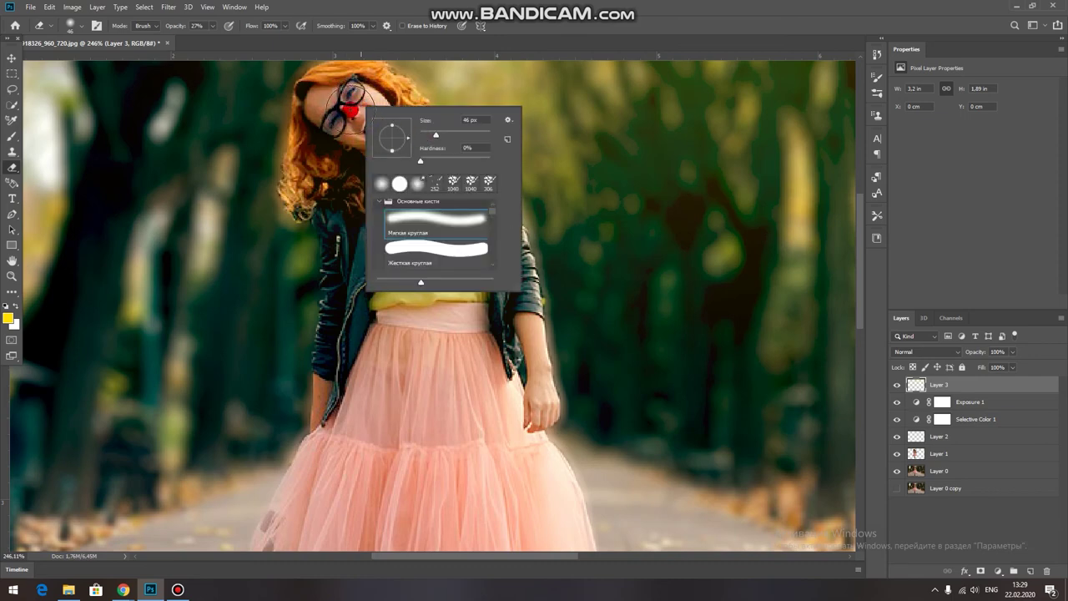
click(381, 183)
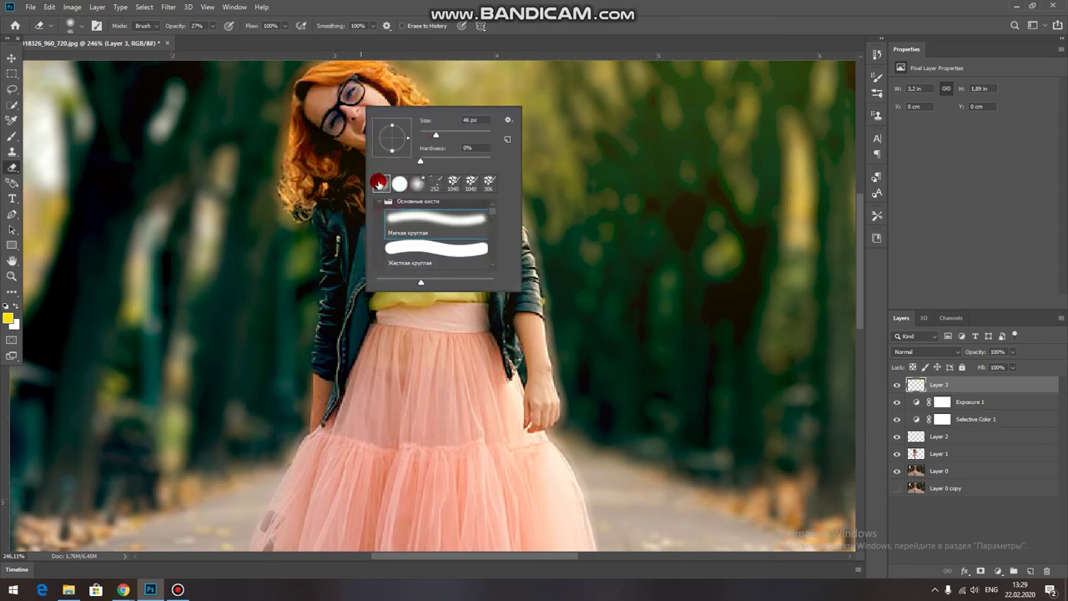
mouse_move(341, 96)
mouse_down()
mouse_move(327, 95)
mouse_move(385, 159)
mouse_move(379, 142)
mouse_up()
scroll(385, 159, down, 3)
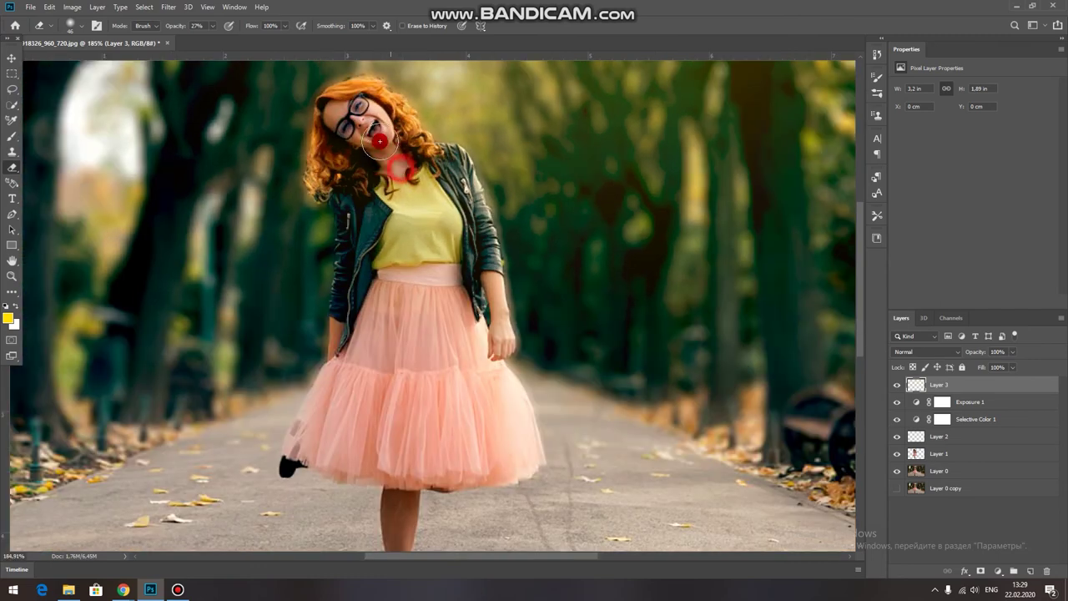
scroll(380, 142, down, 3)
scroll(98, 92, up, 2)
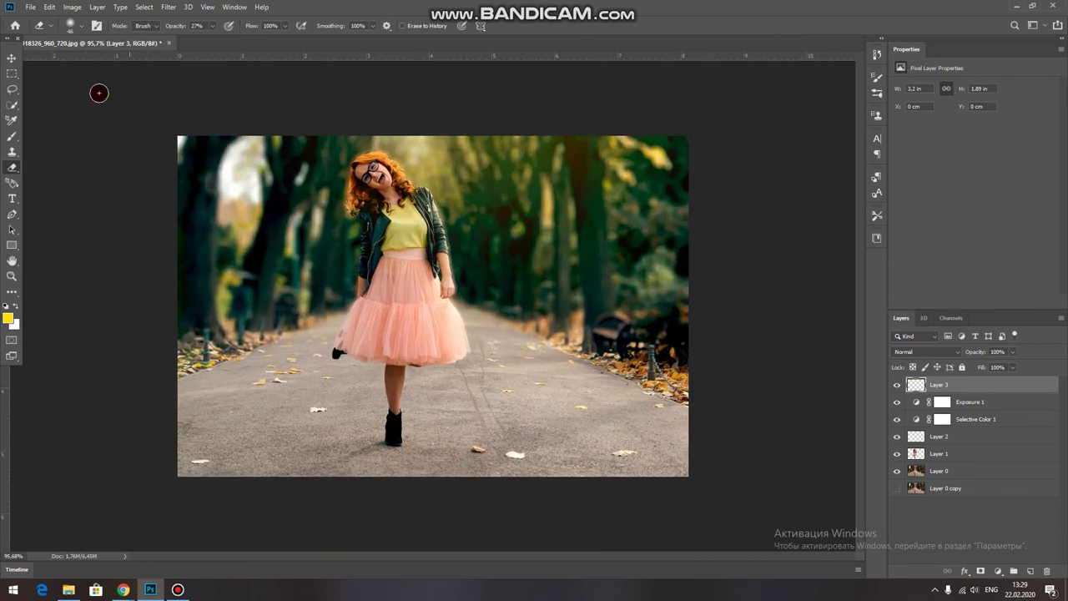
key(ctrl+t)
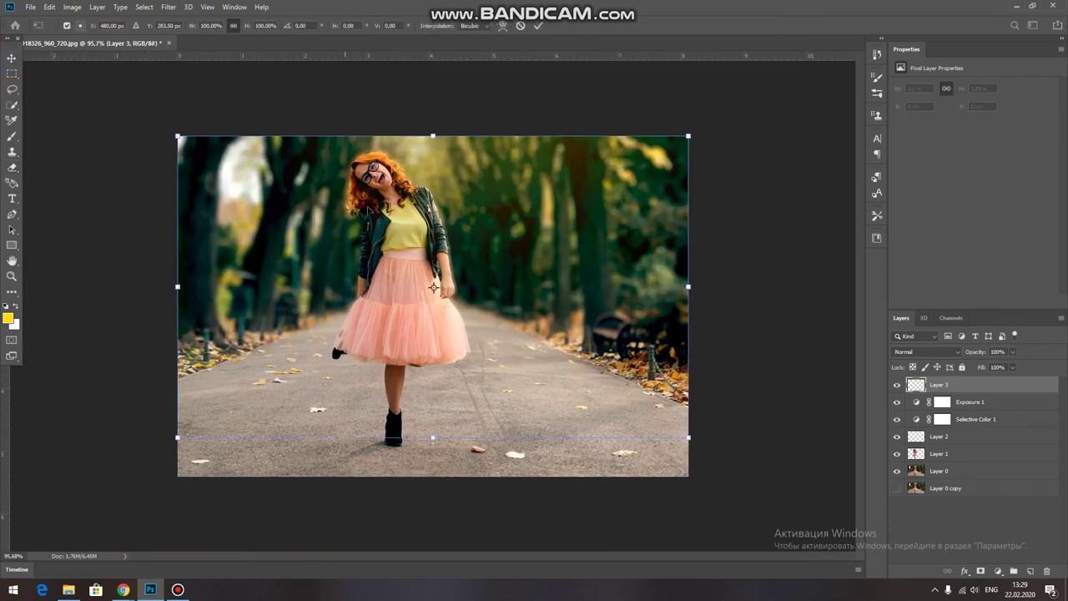
Commit the Layer 3 transform, then move Layer 0 copy to the top and make it visible.
click(538, 26)
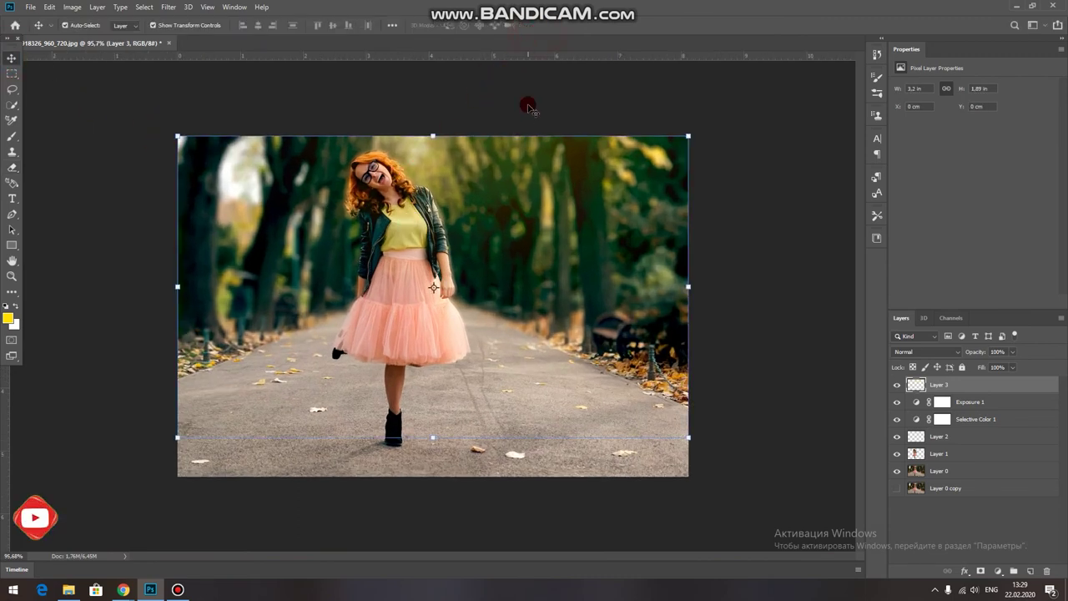
click(528, 104)
click(944, 472)
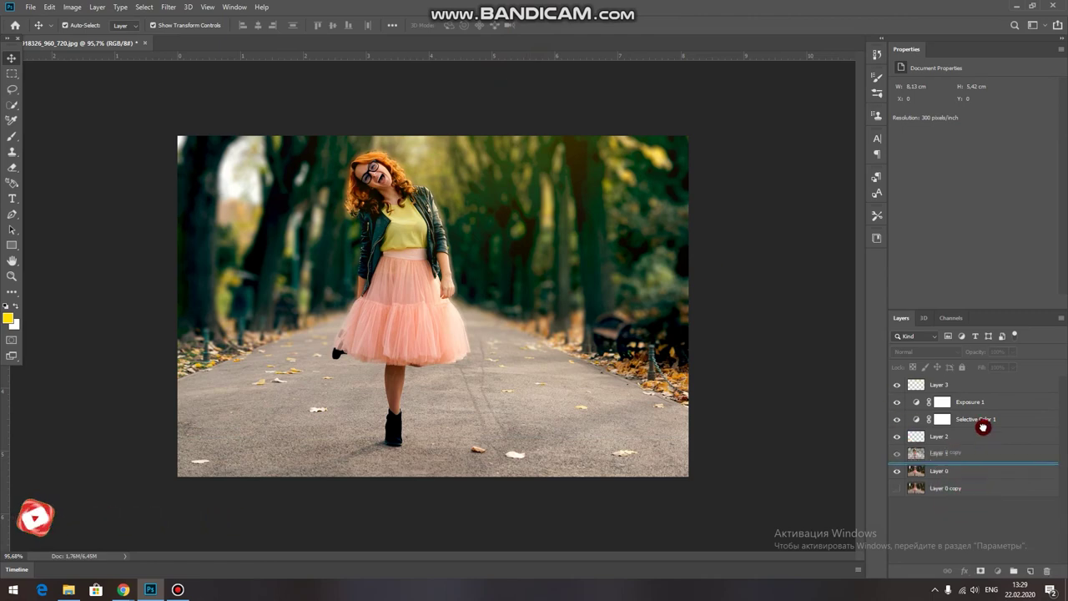
drag(958, 487, 914, 386)
click(898, 385)
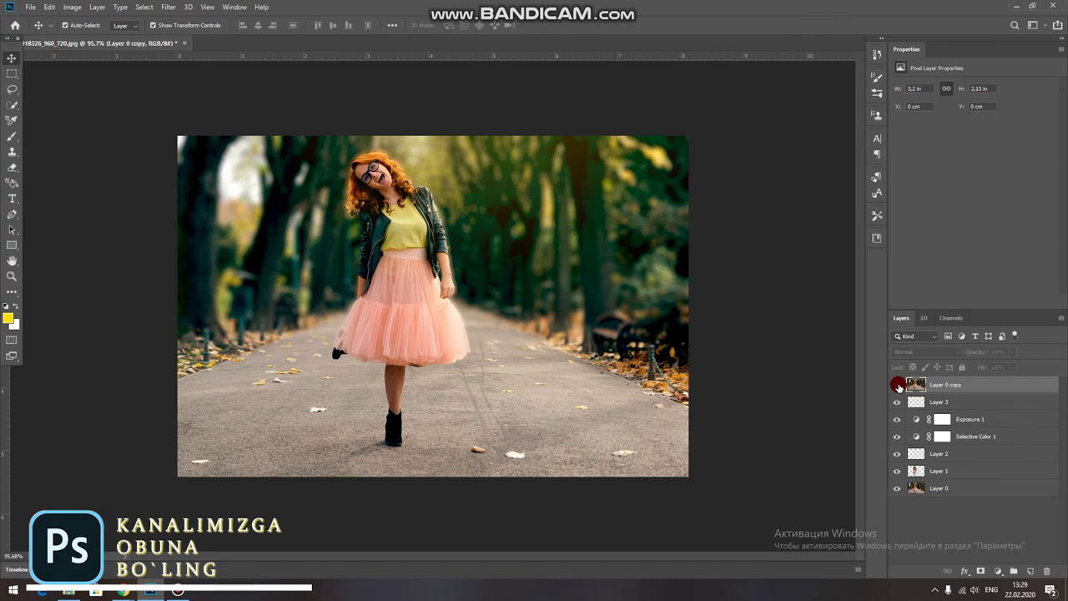
click(898, 384)
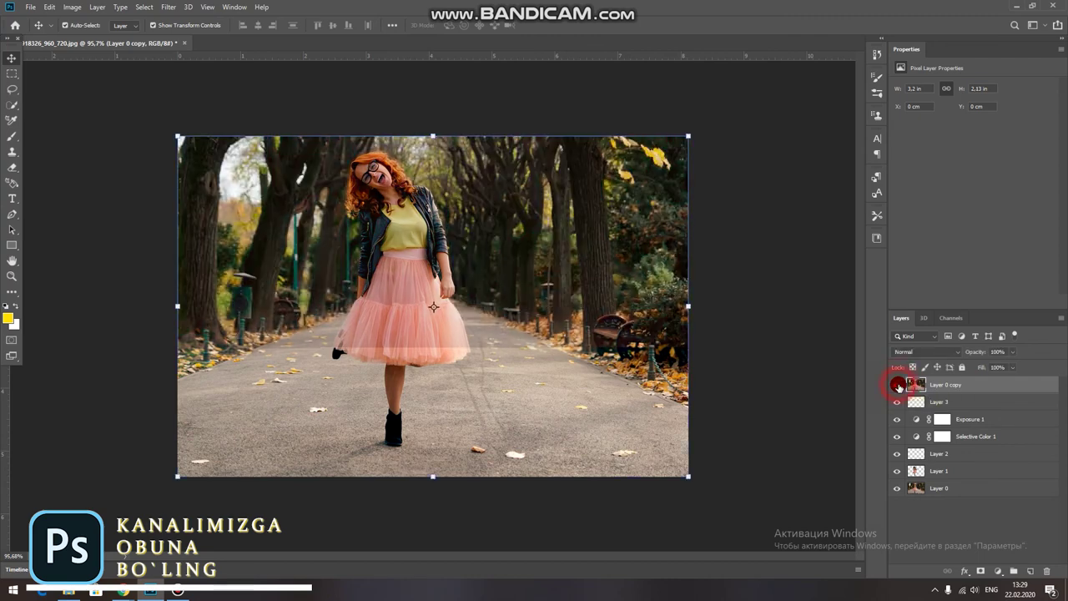
click(897, 385)
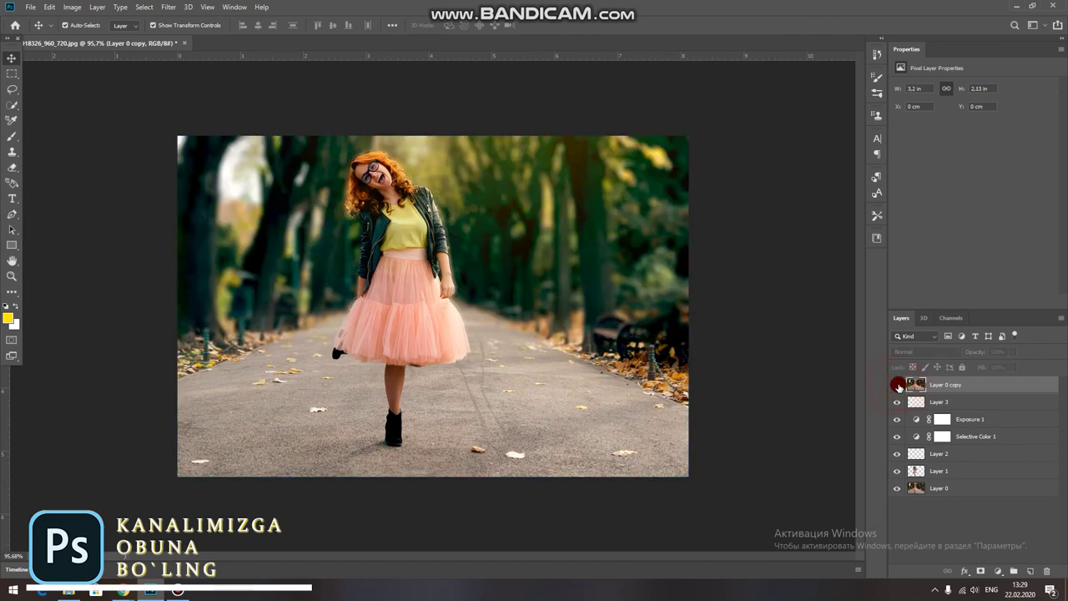
click(897, 385)
click(897, 385)
click(898, 385)
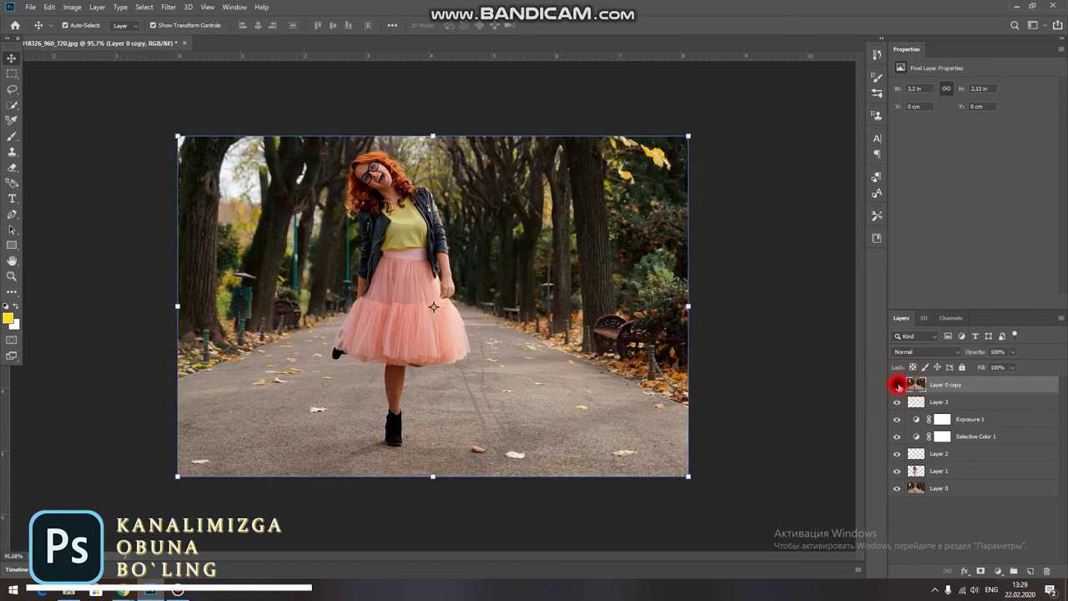
click(897, 384)
click(897, 385)
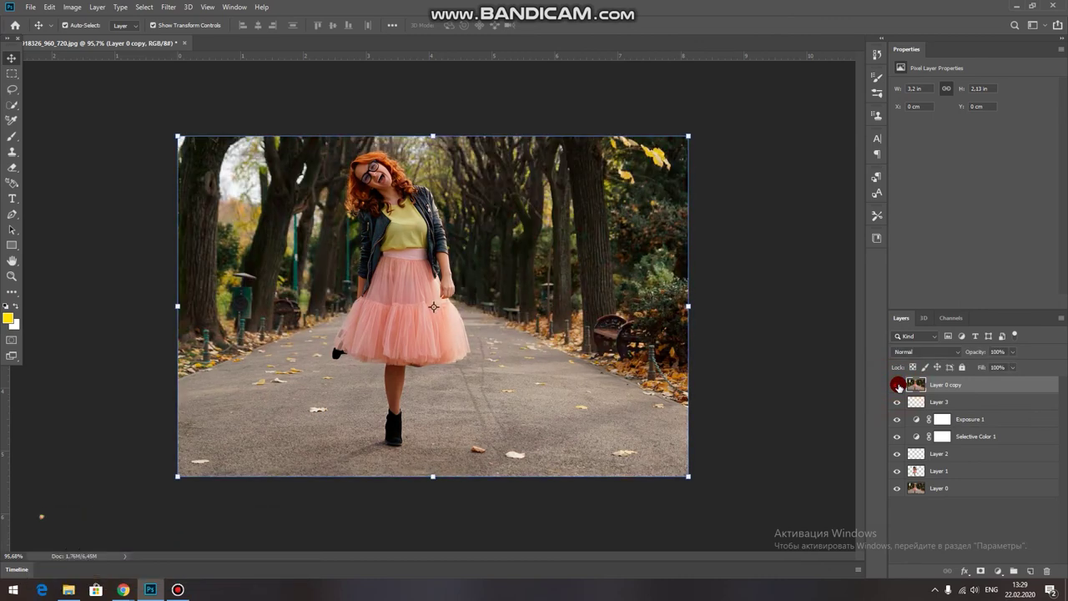
click(897, 385)
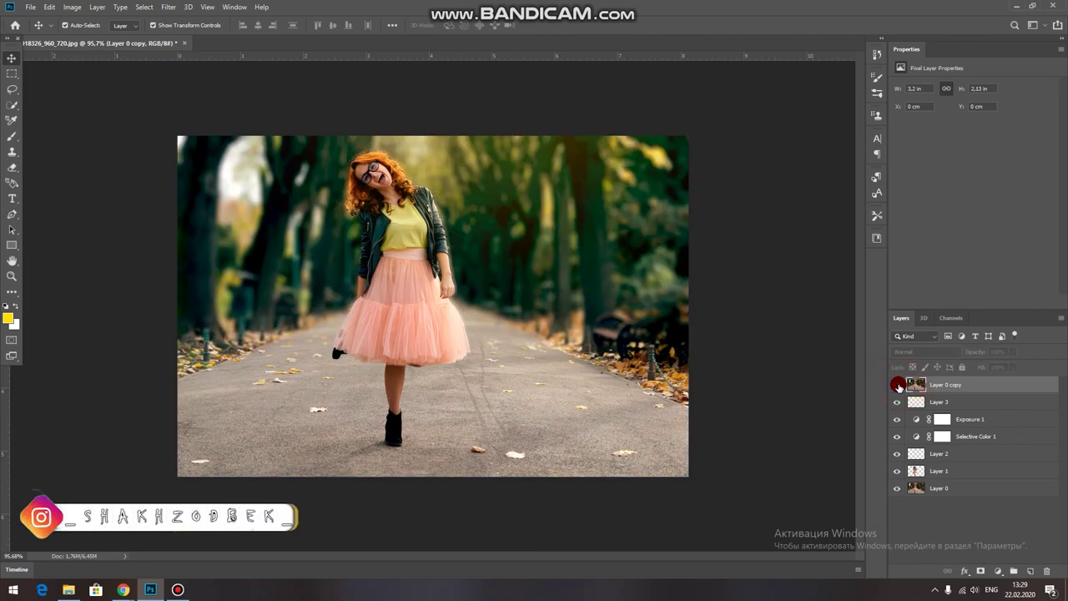
click(897, 385)
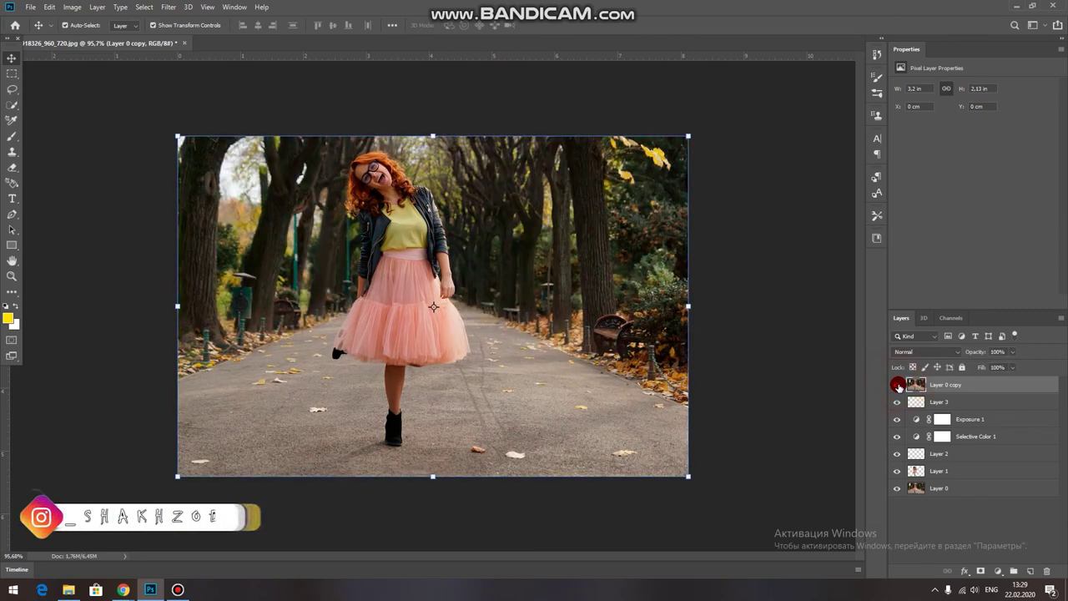